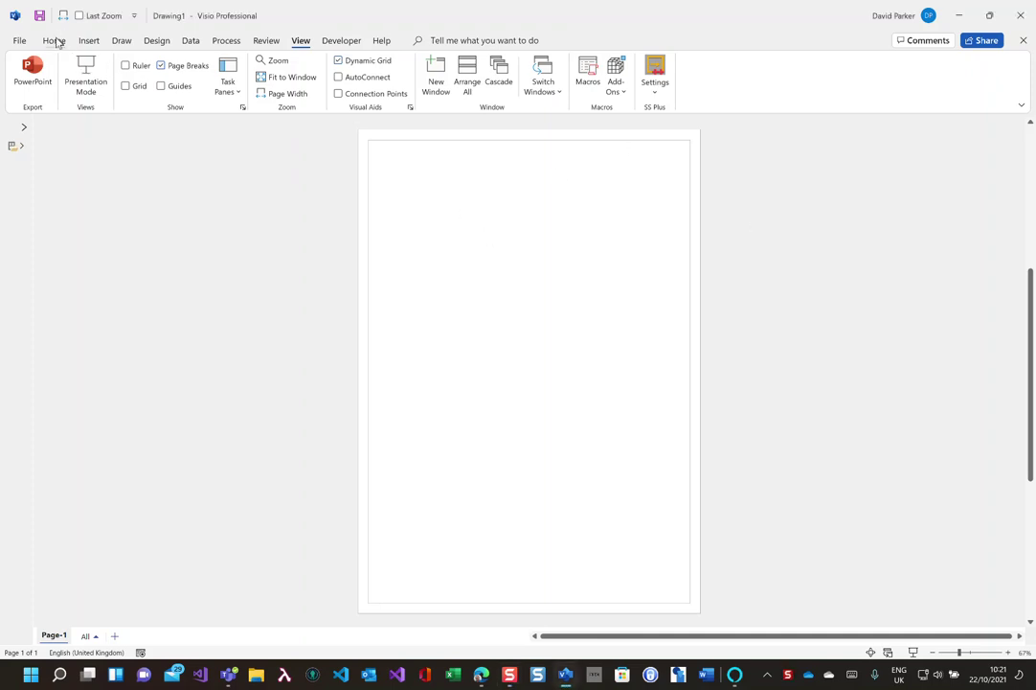
Draw a rectangle about 56.5 mm wide and 35 mm high near the page's upper-left corner
click(54, 40)
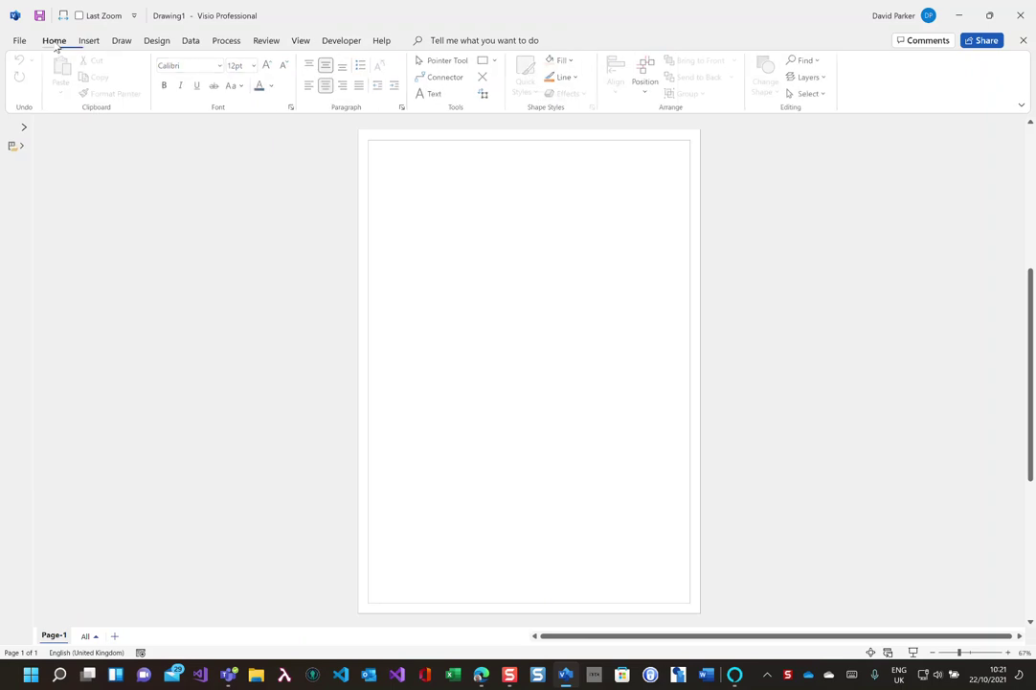
click(484, 60)
drag(397, 174, 488, 230)
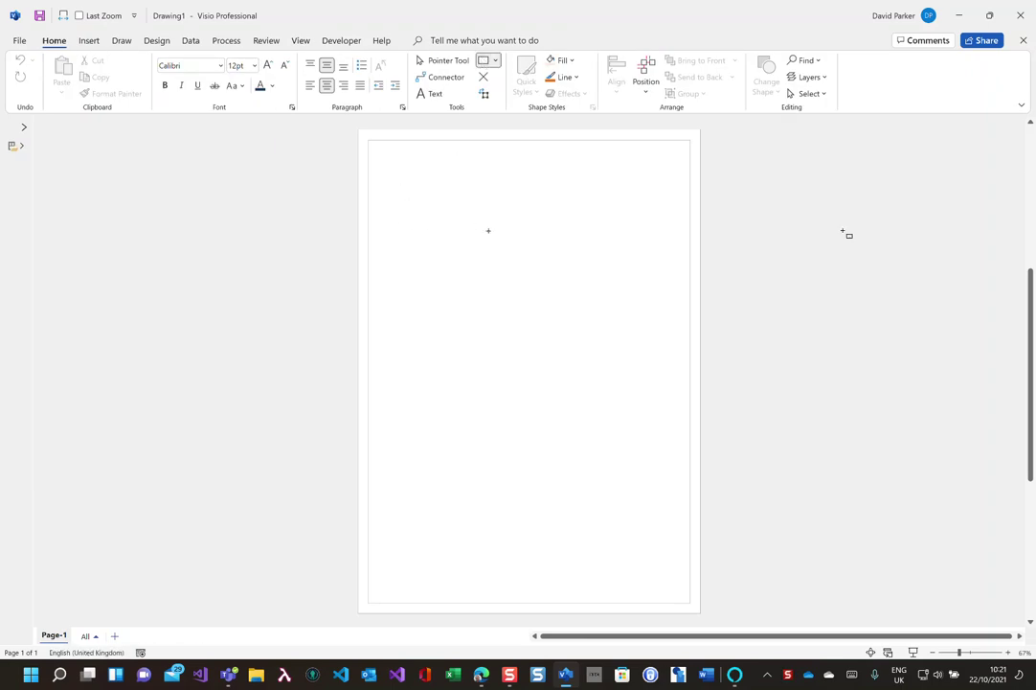
click(450, 59)
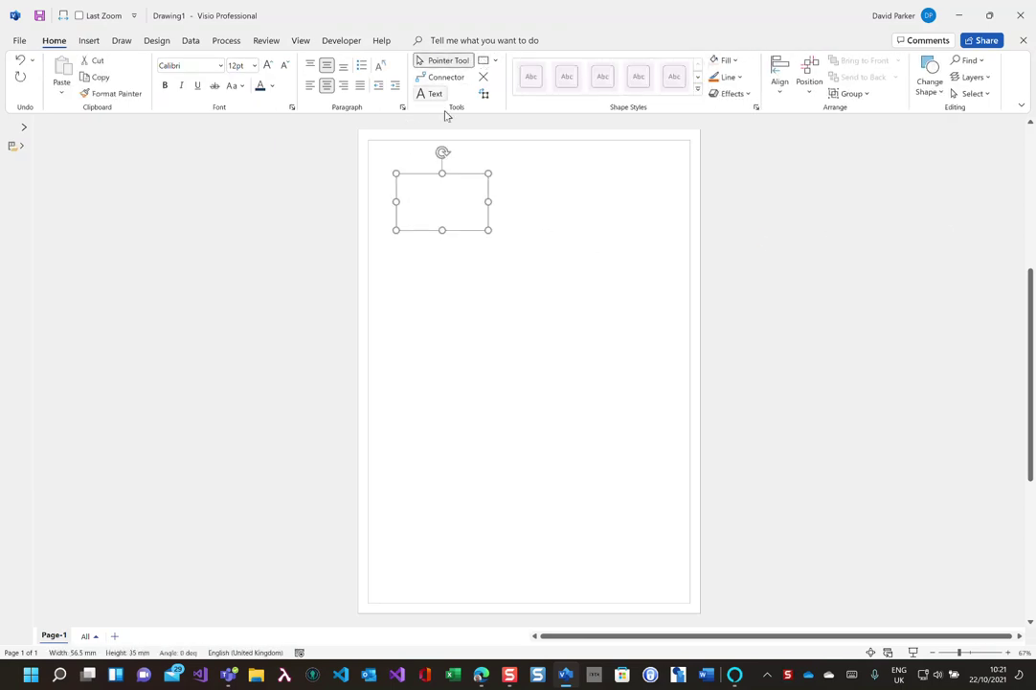
Add the text "Here is some text" to the rectangle
drag(373, 162, 544, 251)
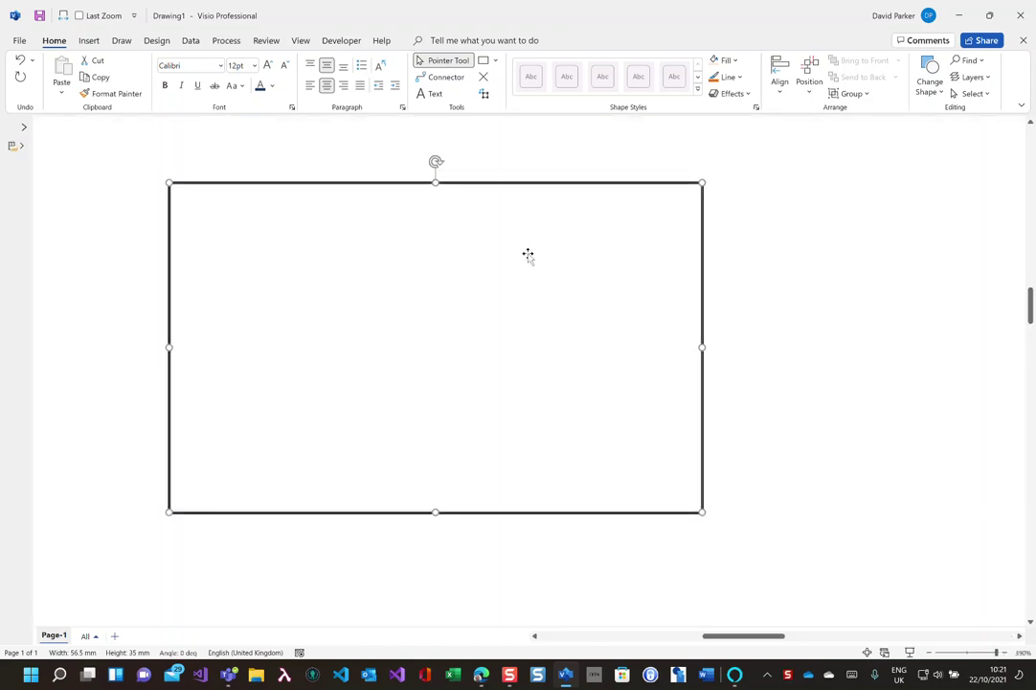
text(Here is som)
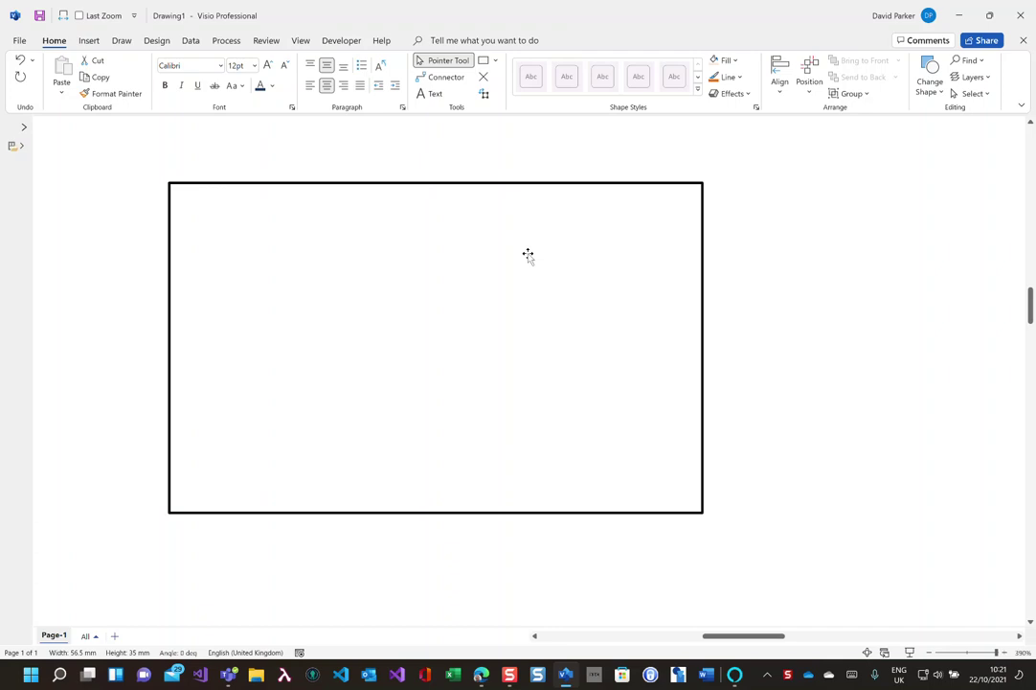
text(e text)
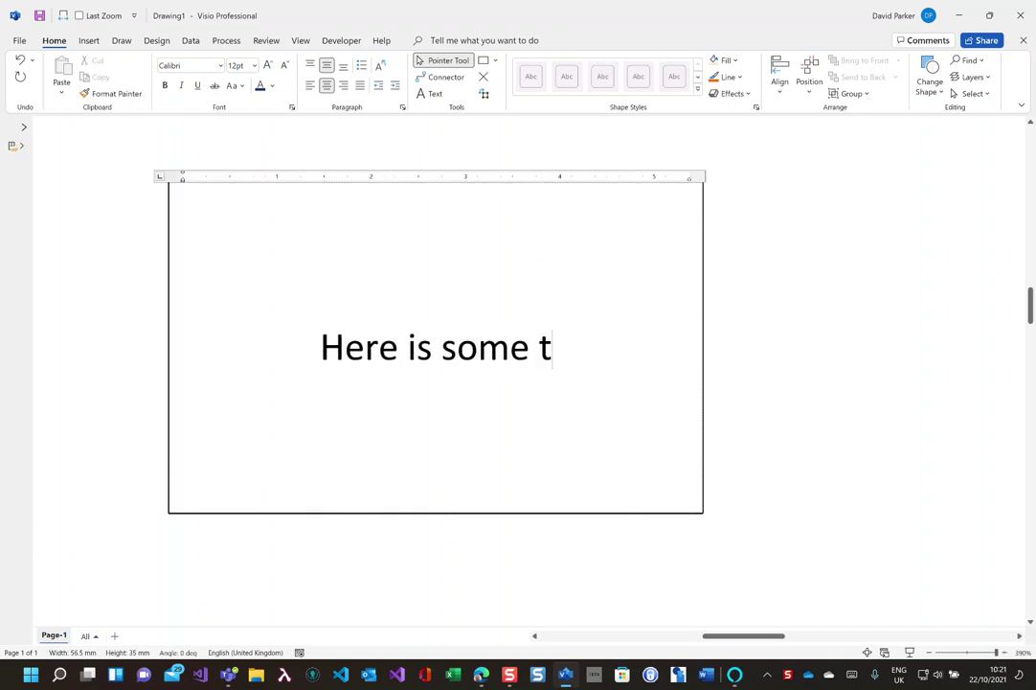
click(840, 231)
Draw an ellipse about 62.5 mm wide and 30.7 mm high below the rectangle
scroll(778, 295, down, 5)
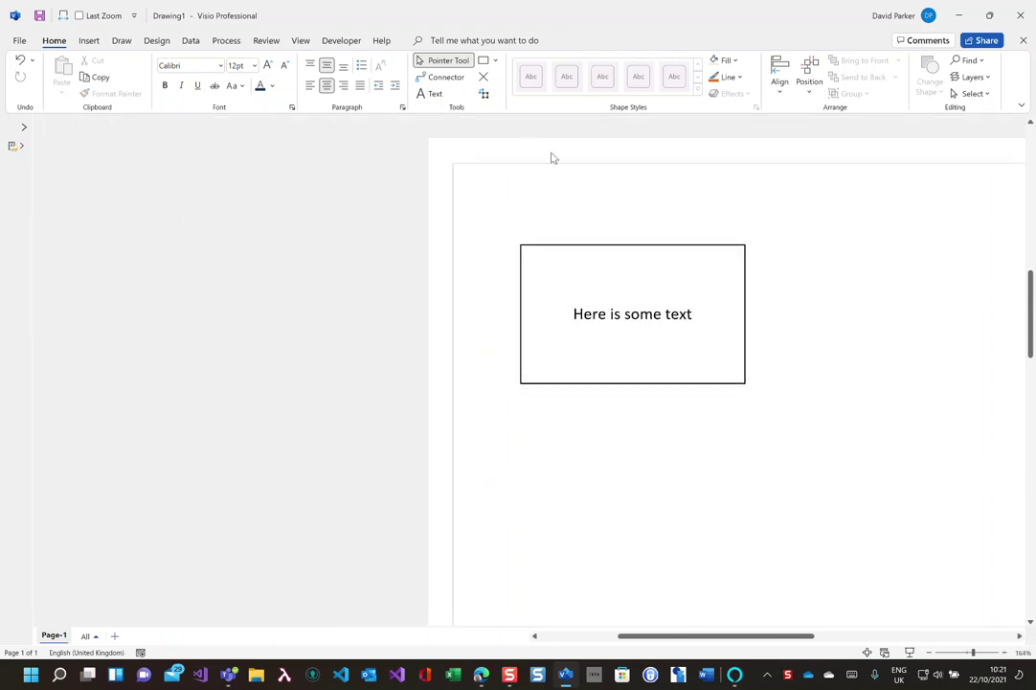
click(496, 61)
click(507, 97)
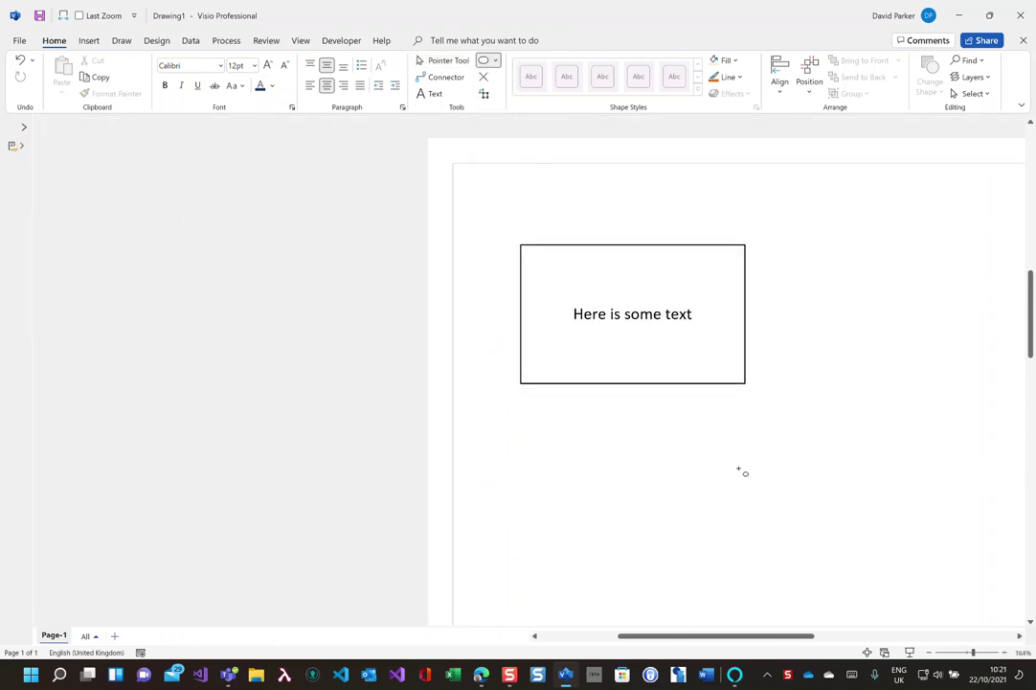
drag(556, 455, 804, 576)
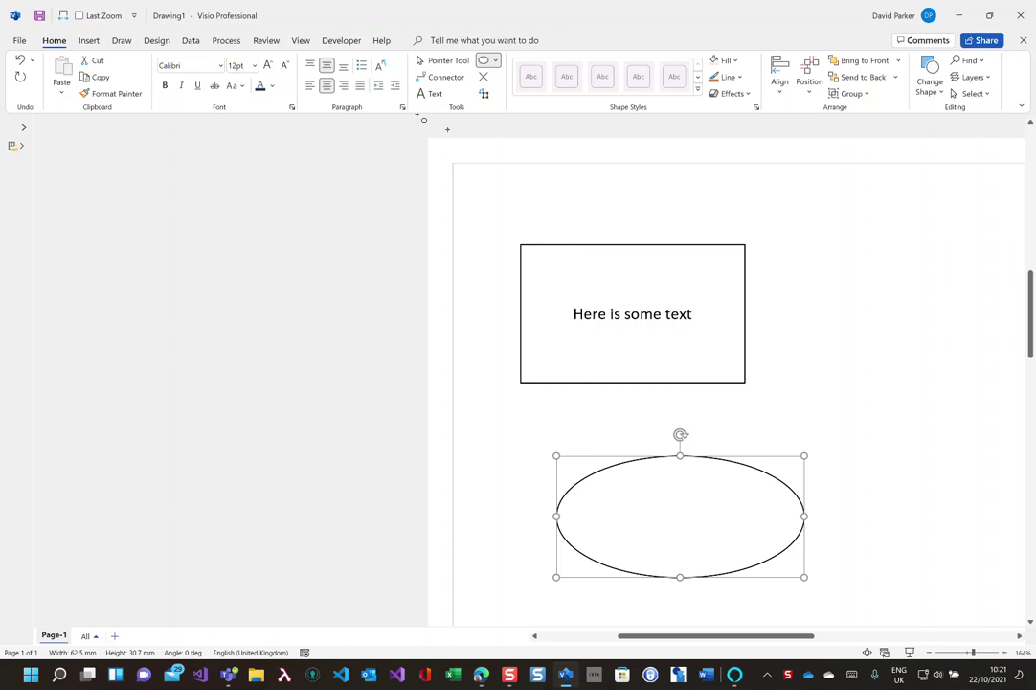
click(442, 61)
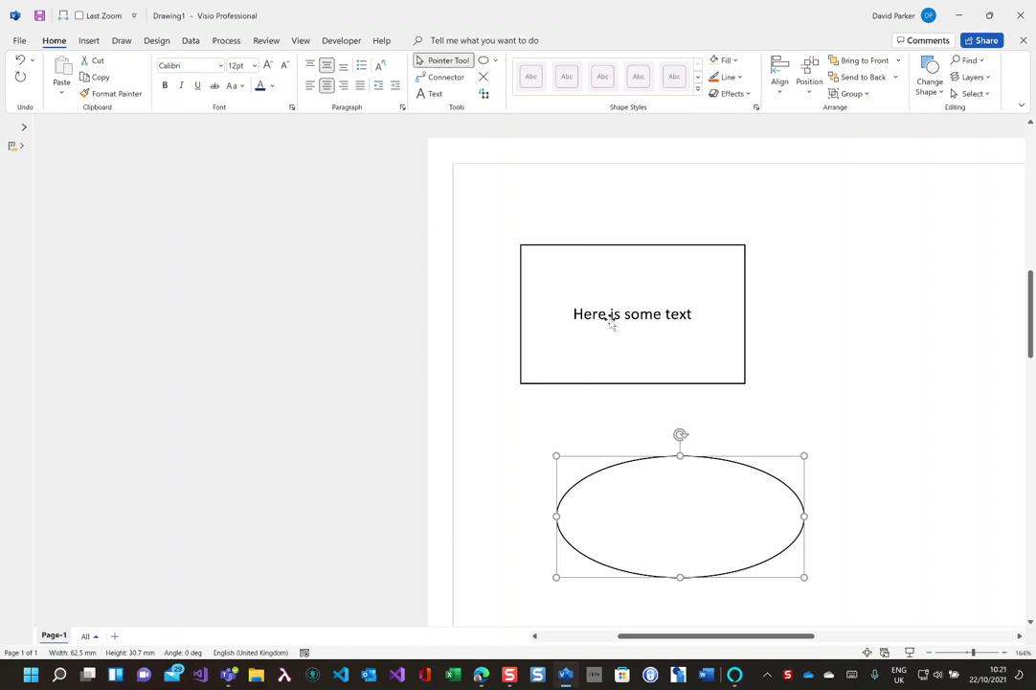
Select the rectangle and check the ribbon customization options for whether the Developer tab is enabled
click(548, 257)
click(335, 41)
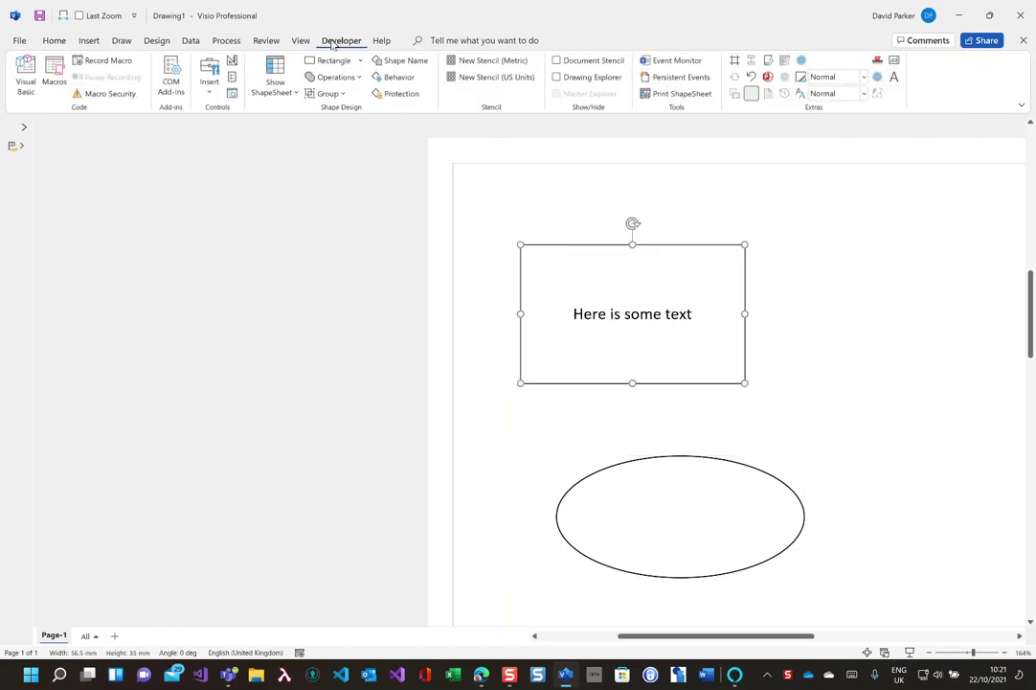
right_click(931, 84)
click(853, 112)
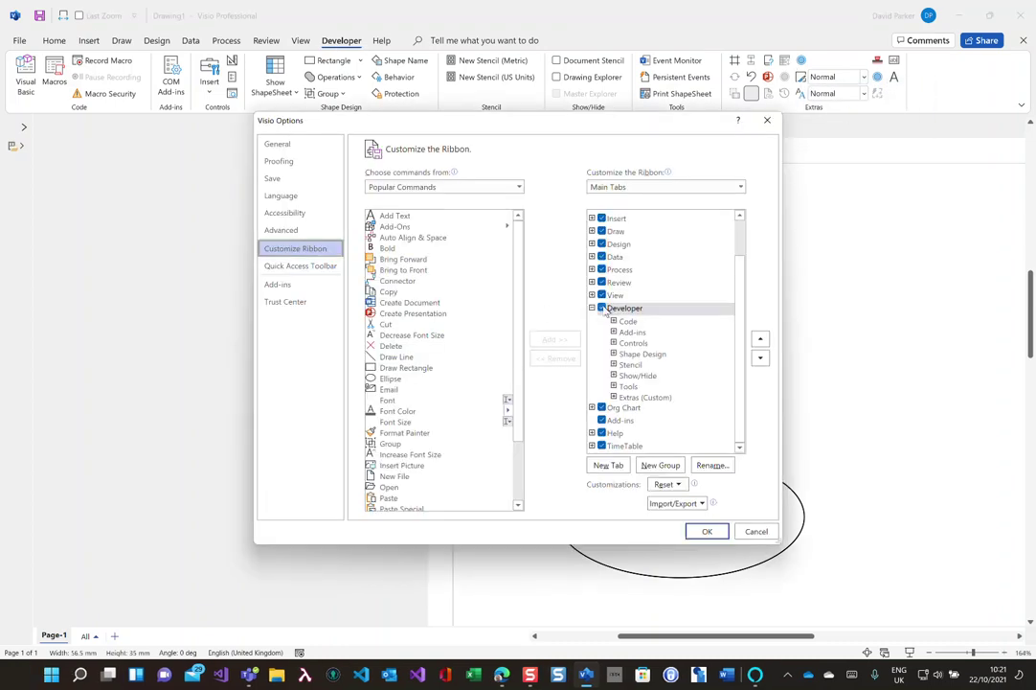
click(757, 531)
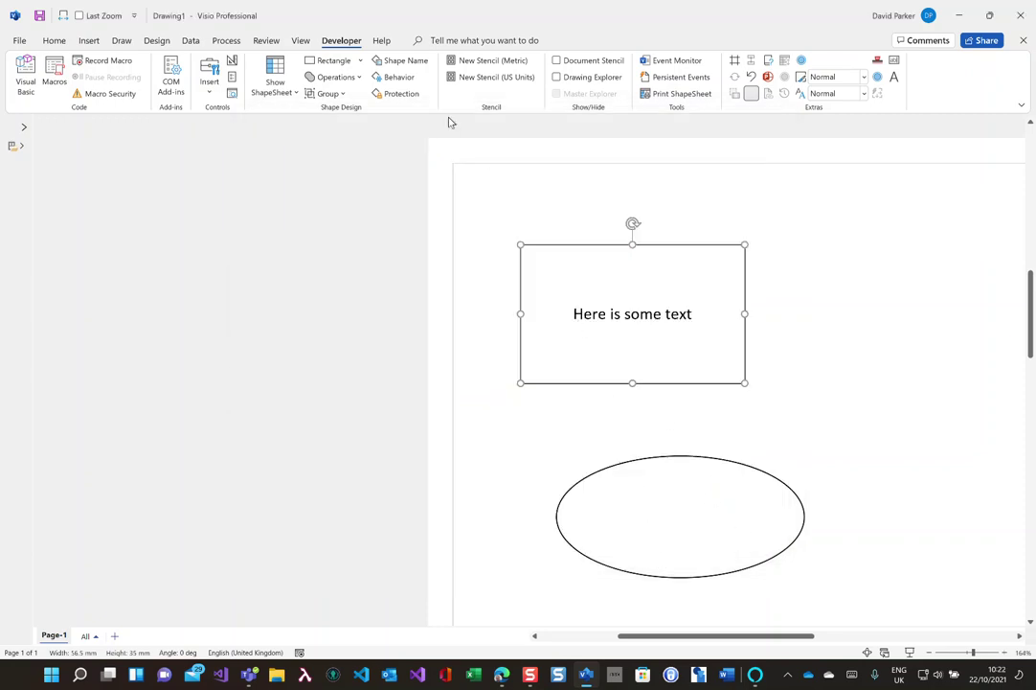
Look up the rectangle's name in its shape name properties
click(402, 61)
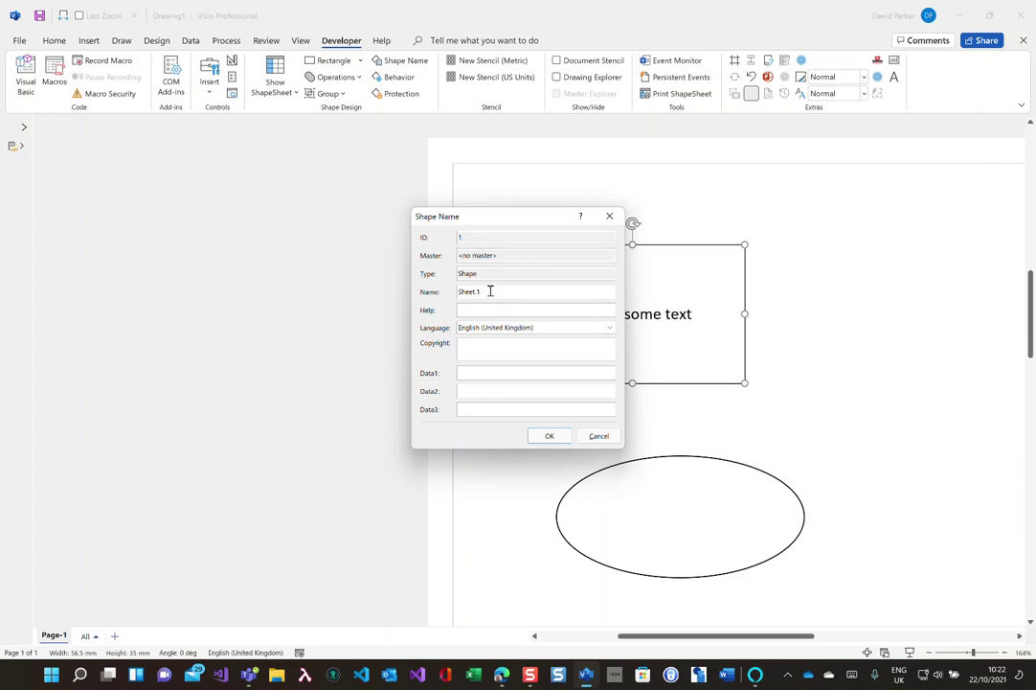
drag(490, 290, 435, 292)
click(604, 439)
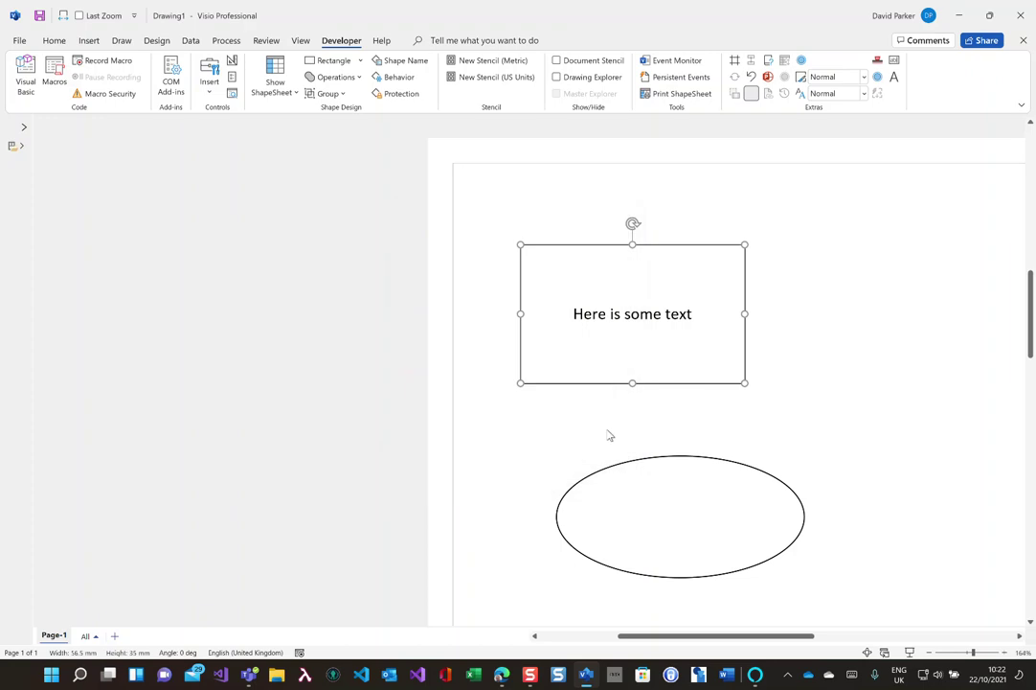
Move the rectangle slightly up and to the left, and bring the ellipse up closer beneath it
mouse_move(608, 307)
mouse_down()
mouse_move(579, 280)
mouse_move(595, 292)
mouse_up()
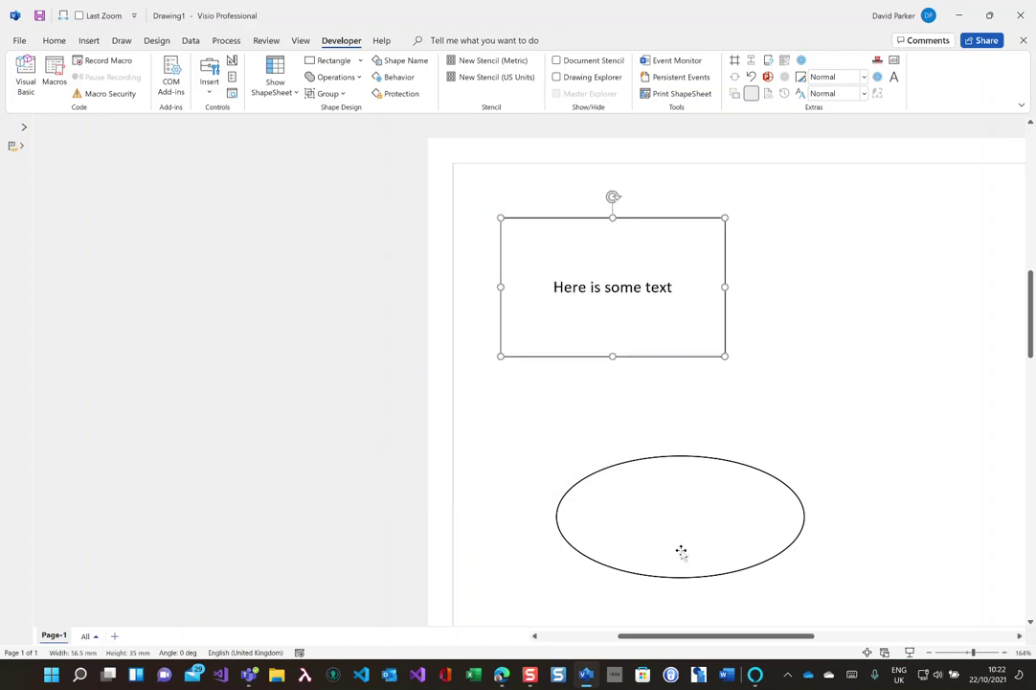
drag(680, 551, 671, 485)
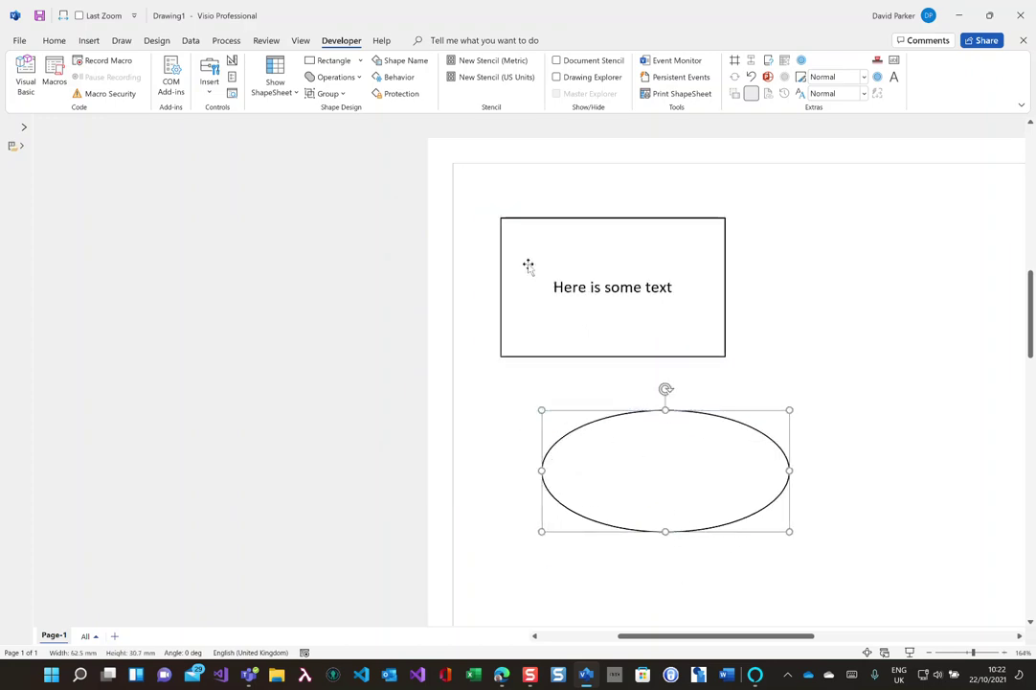
Insert a text field with the custom formula =SHAPETEXT(Sheet.1!TheText) into the ellipse
click(89, 41)
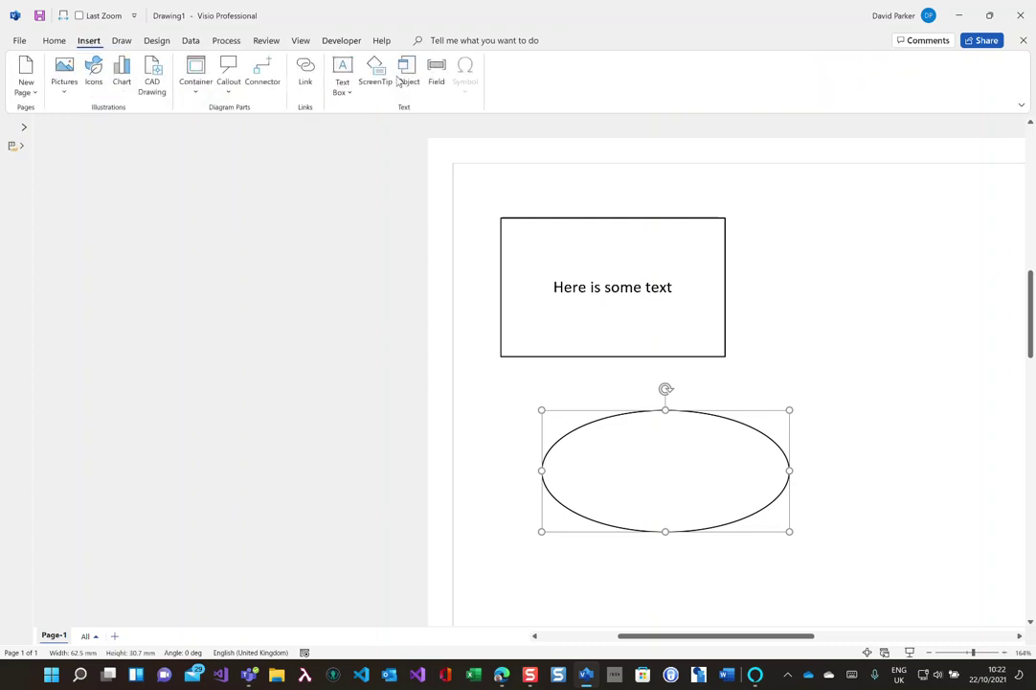
click(436, 72)
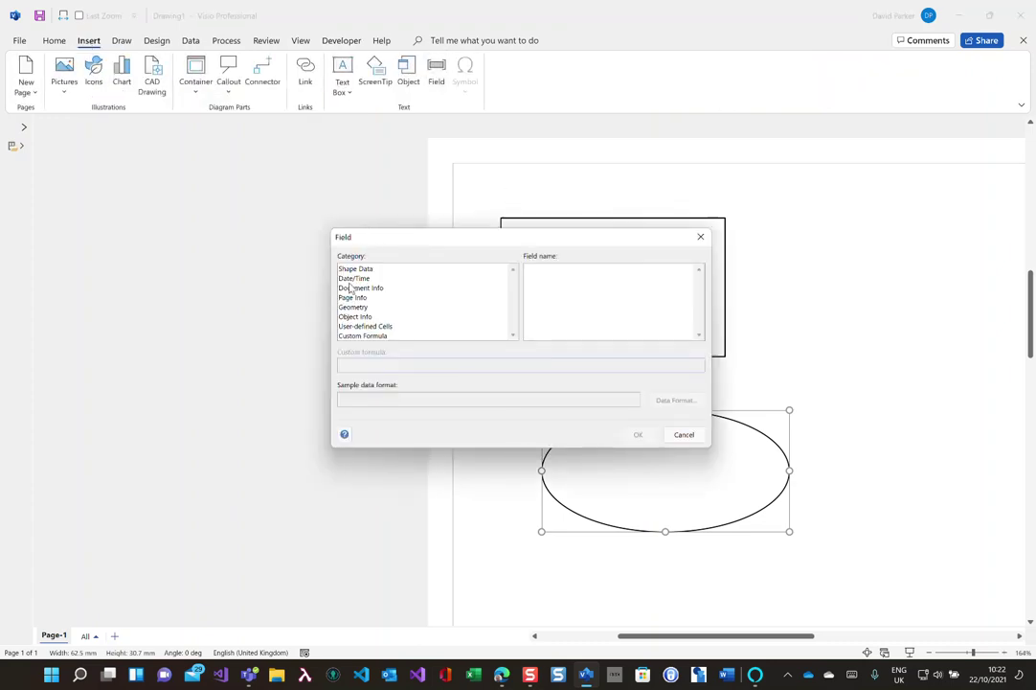
click(364, 335)
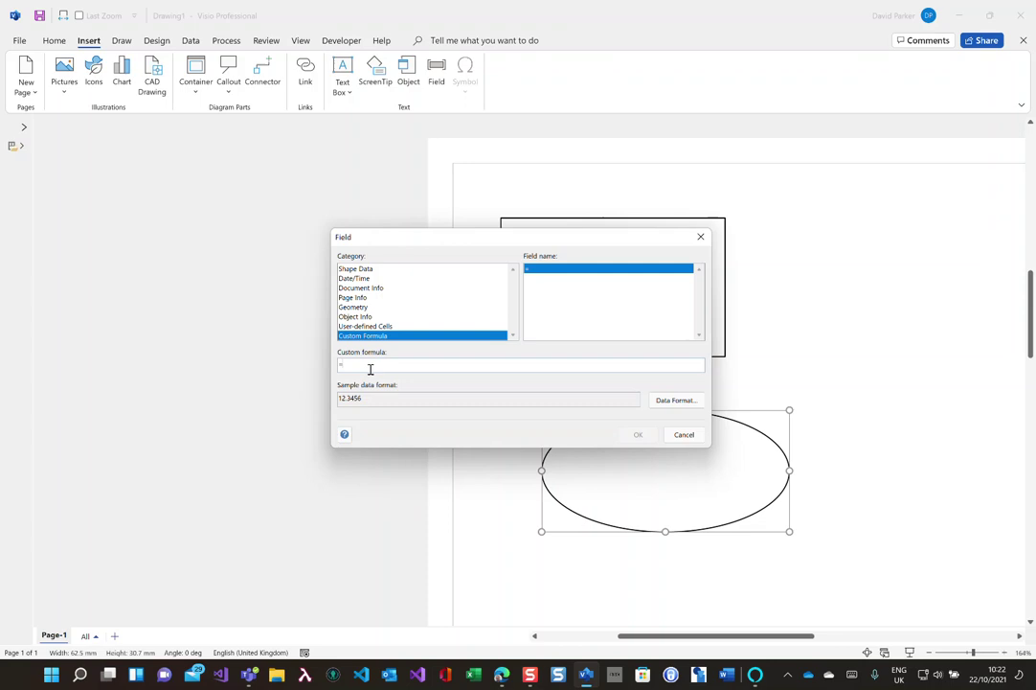
click(358, 362)
text(SHAP)
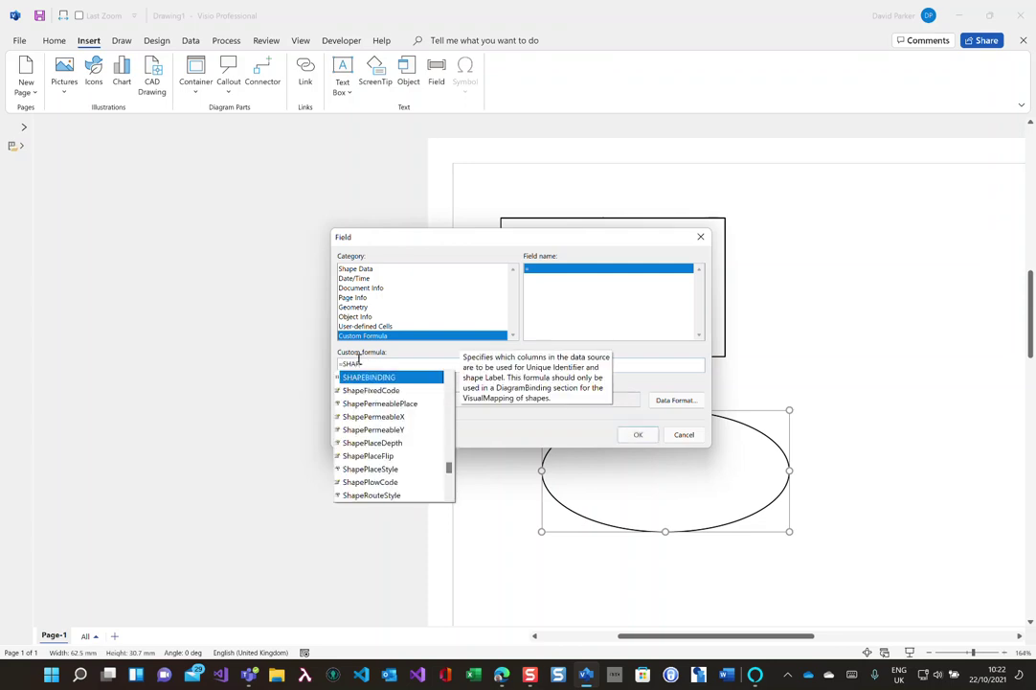
text(ETEXT()
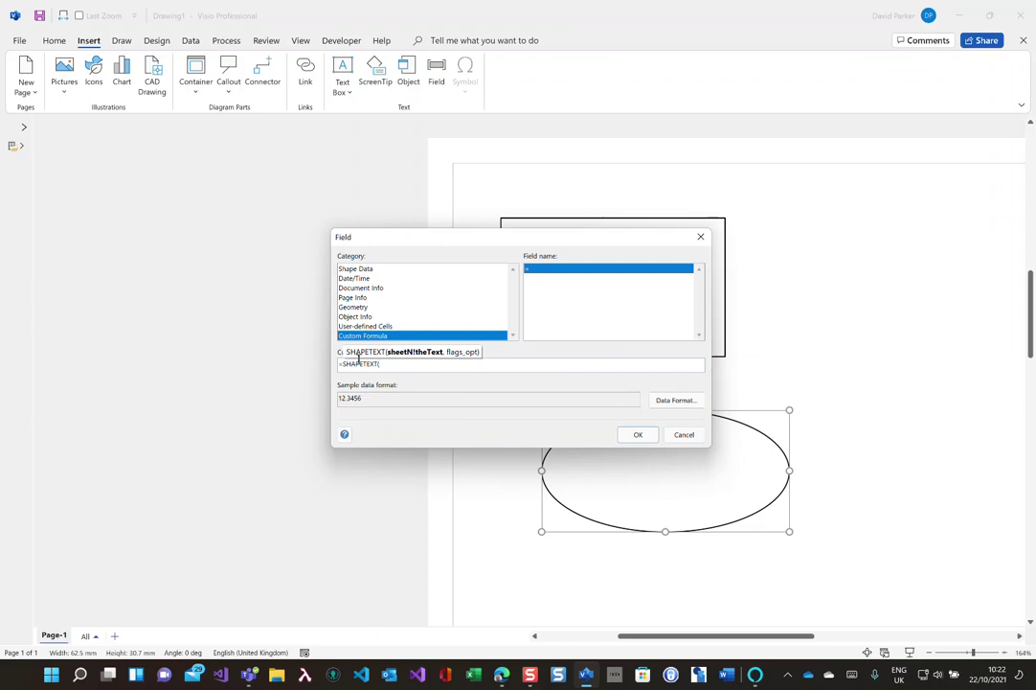
text(Sheet.1!)
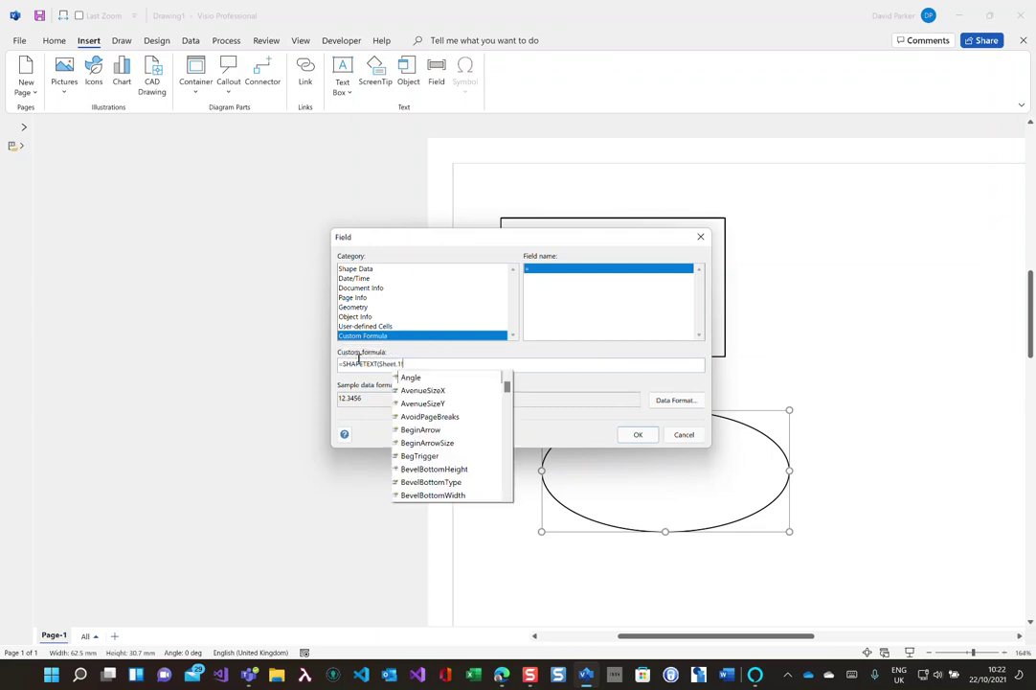
text(Thetext)
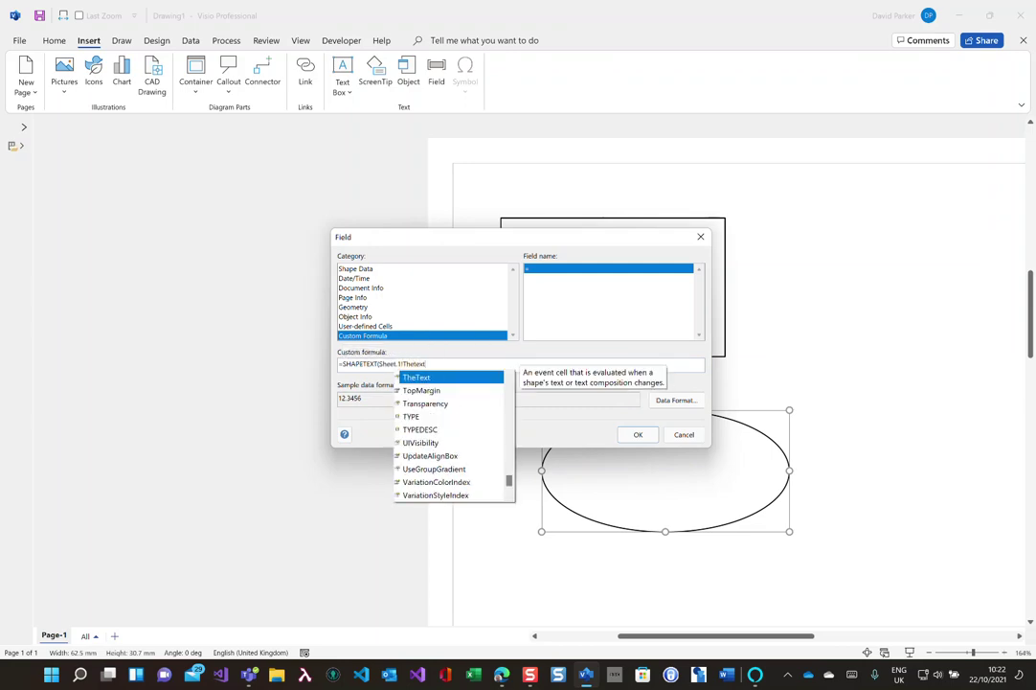
text())
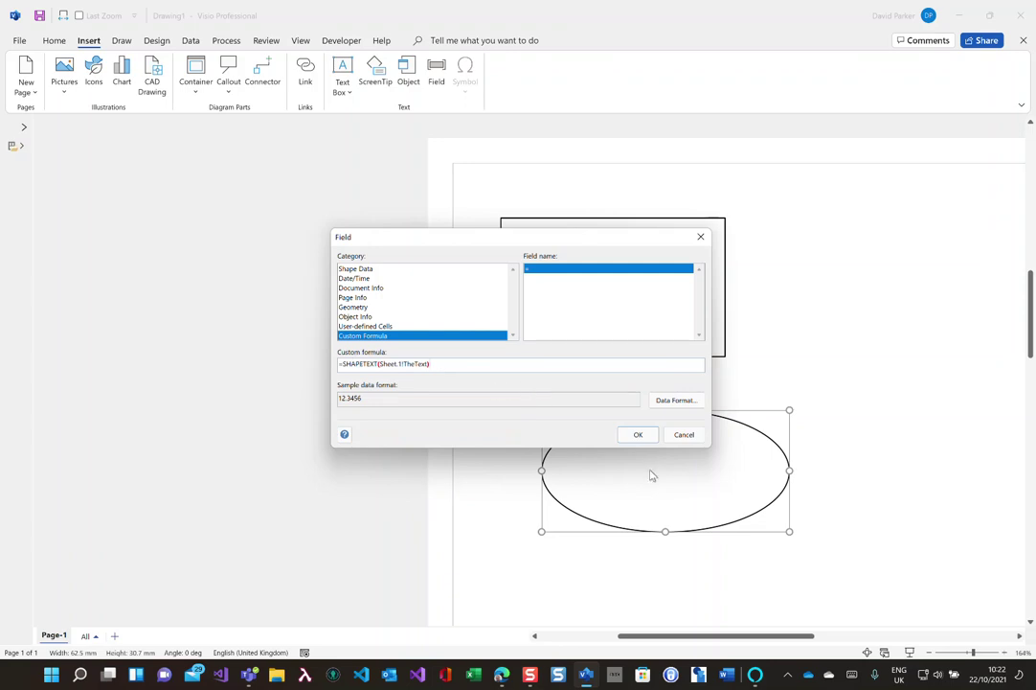
click(641, 435)
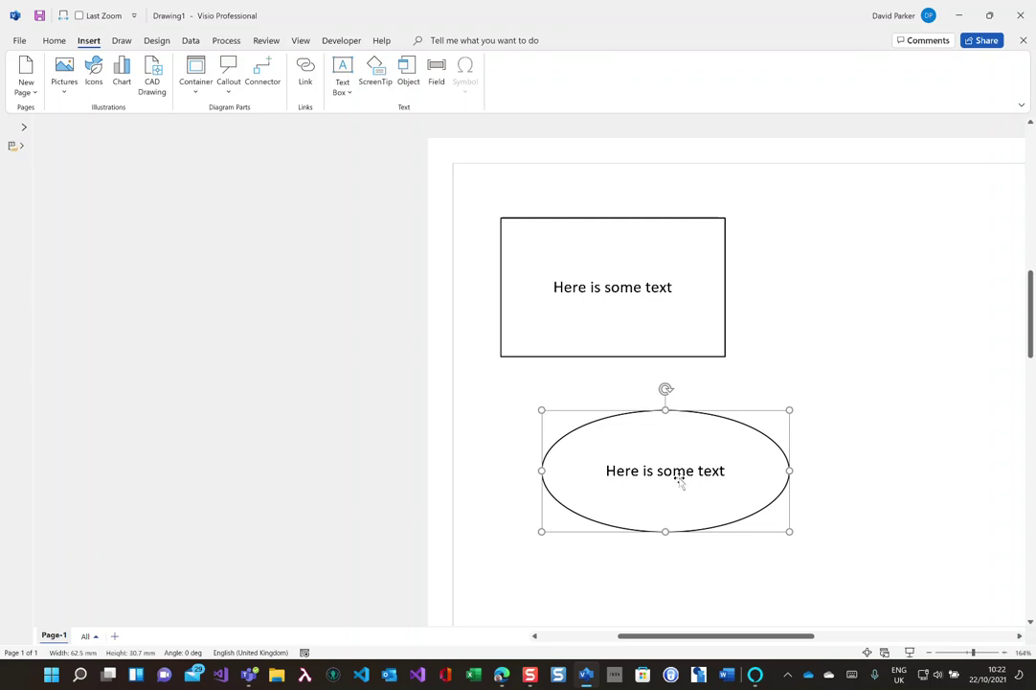
Overwrite the ellipse's linked text with "afdasf" and undo the change
click(640, 502)
text(afdasf)
click(798, 502)
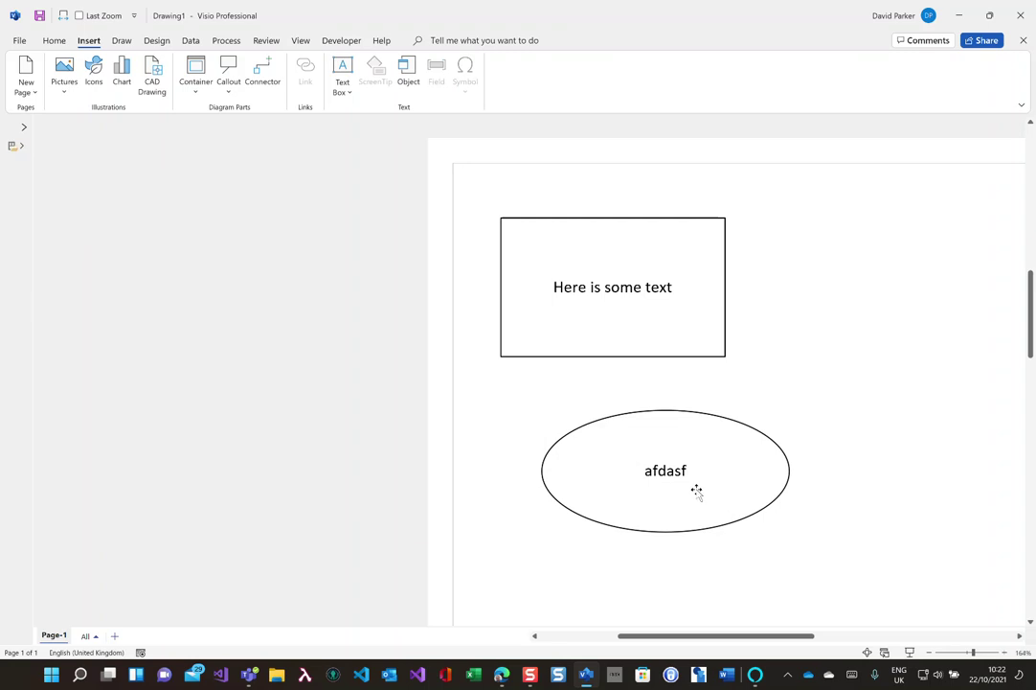
key(ctrl+z)
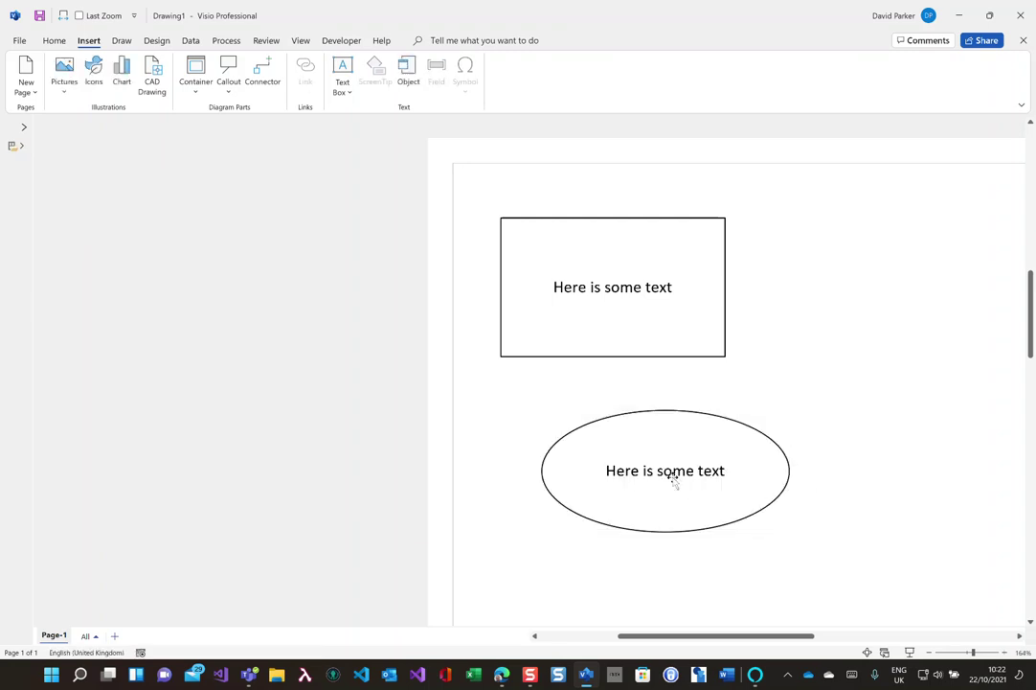
Protect the ellipse's text against editing
click(660, 500)
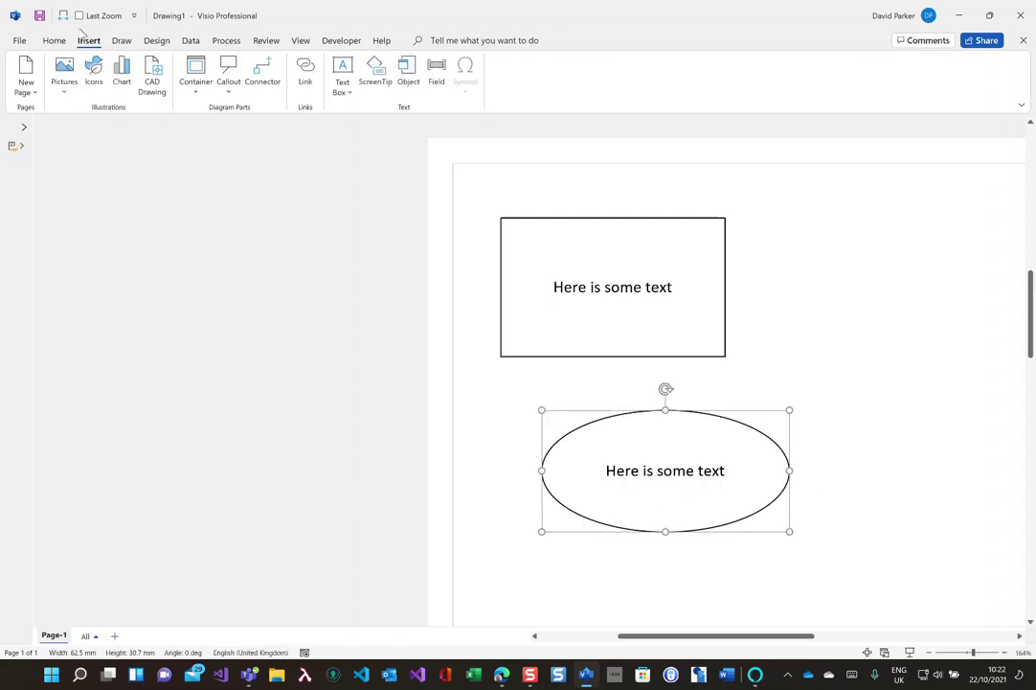
click(341, 40)
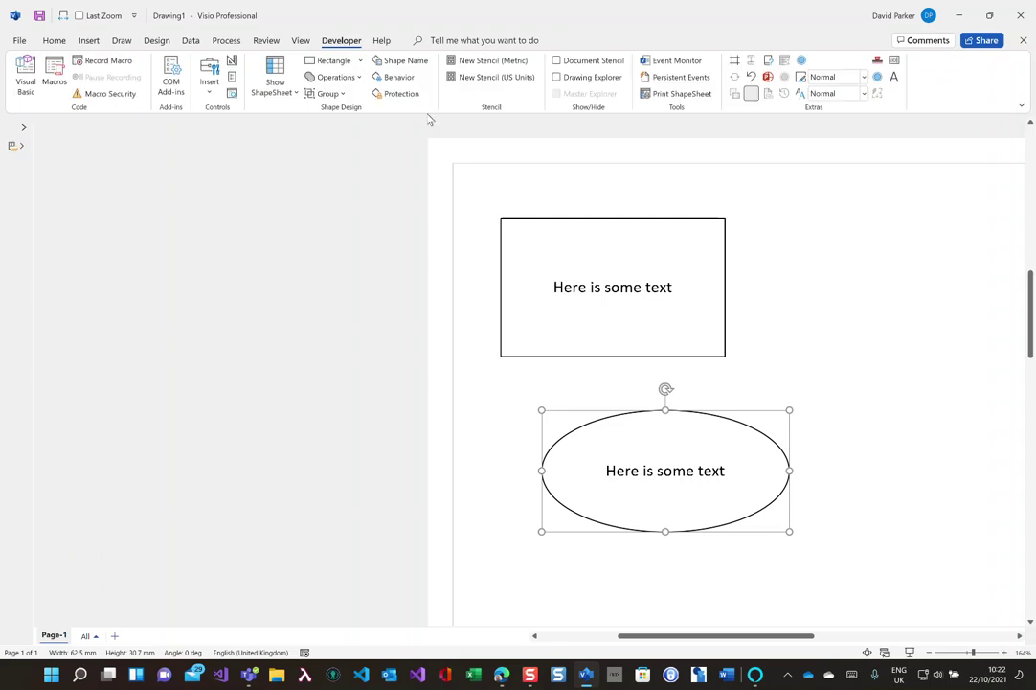
click(398, 93)
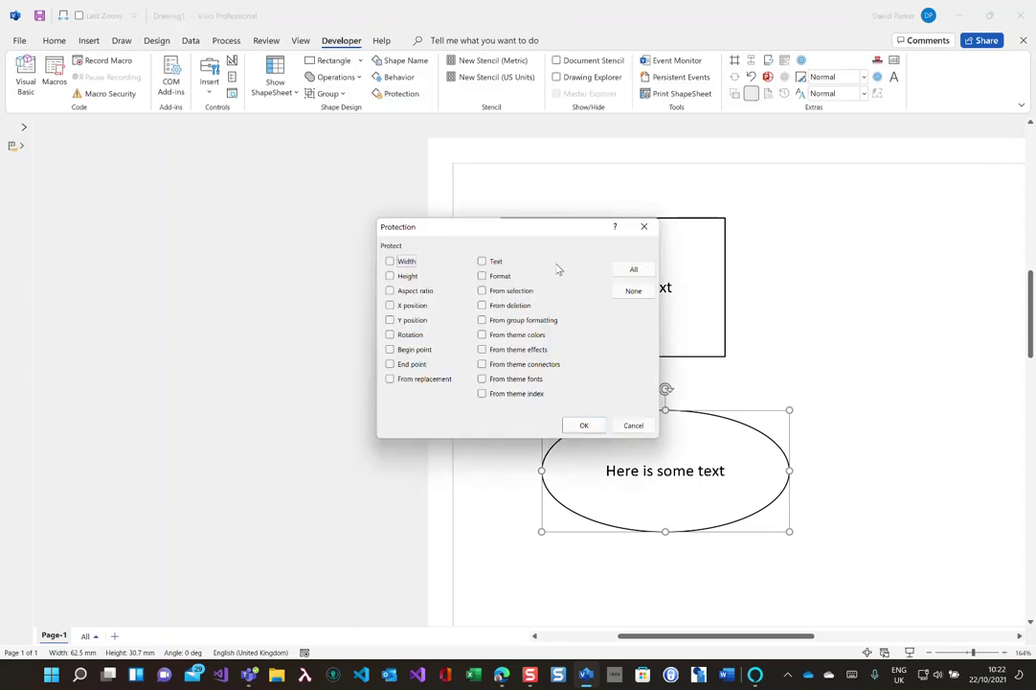
click(494, 262)
click(586, 425)
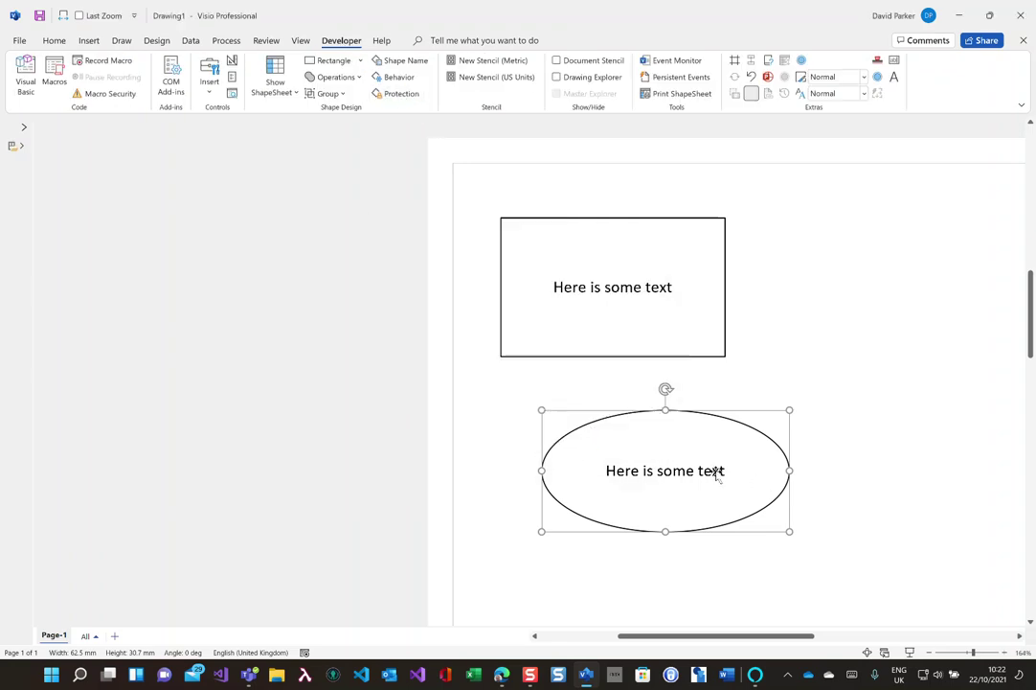
Move the ellipse to the right, clear of the rectangle, and try to edit its protected text
drag(717, 472, 884, 479)
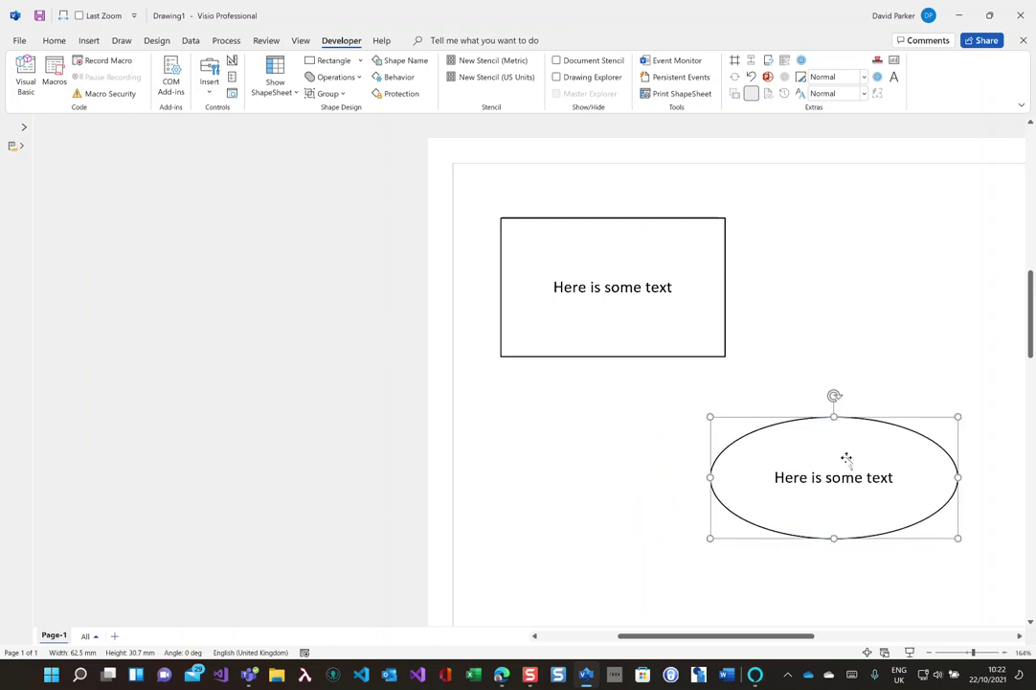
double_click(847, 458)
Append "anything in here" to the rectangle's text and delete that addition again
click(644, 292)
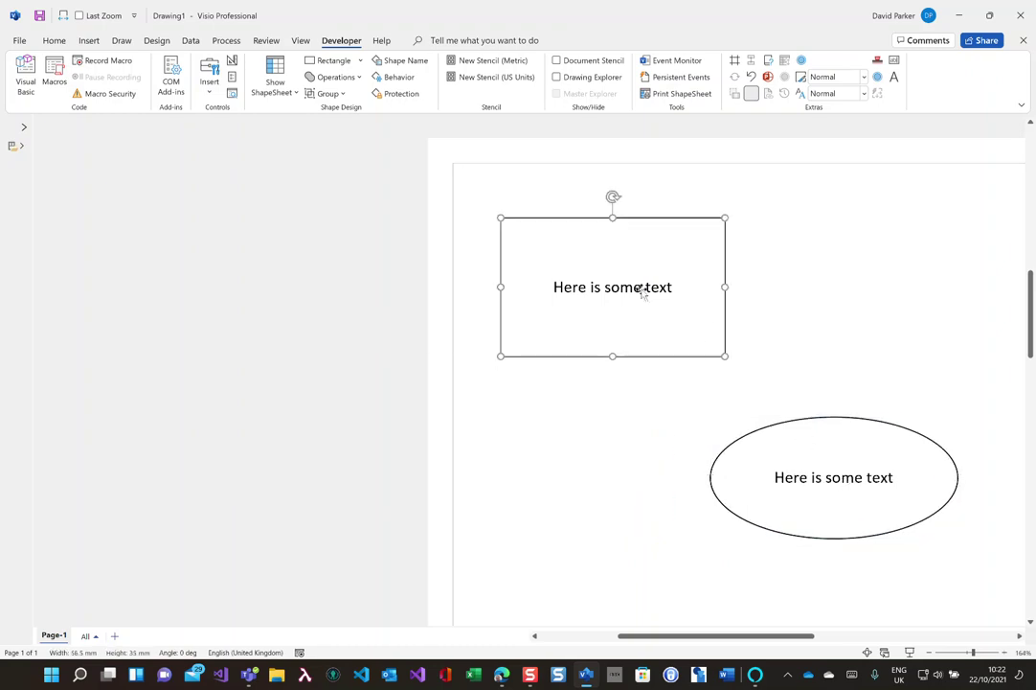
double_click(676, 291)
click(677, 289)
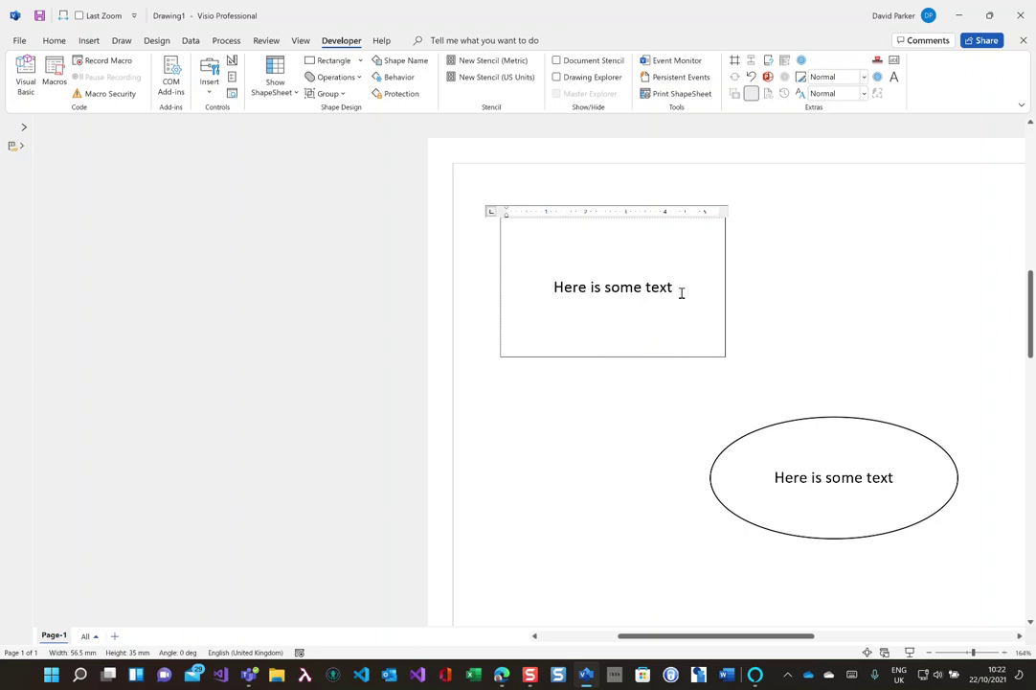
text(anythins)
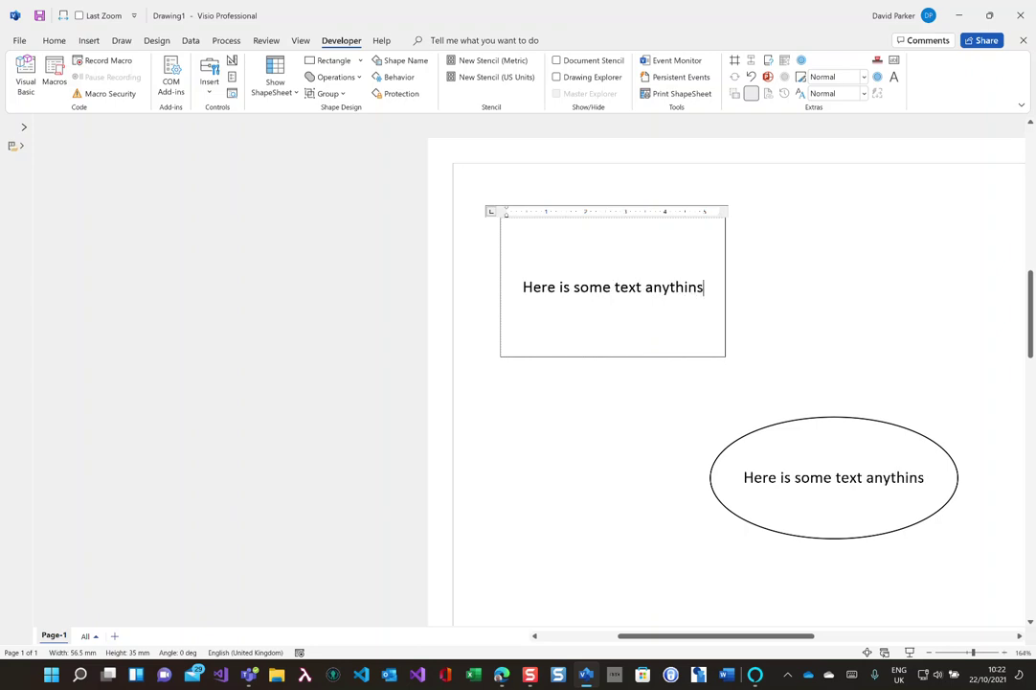
key(BackSpace)
text(g in )
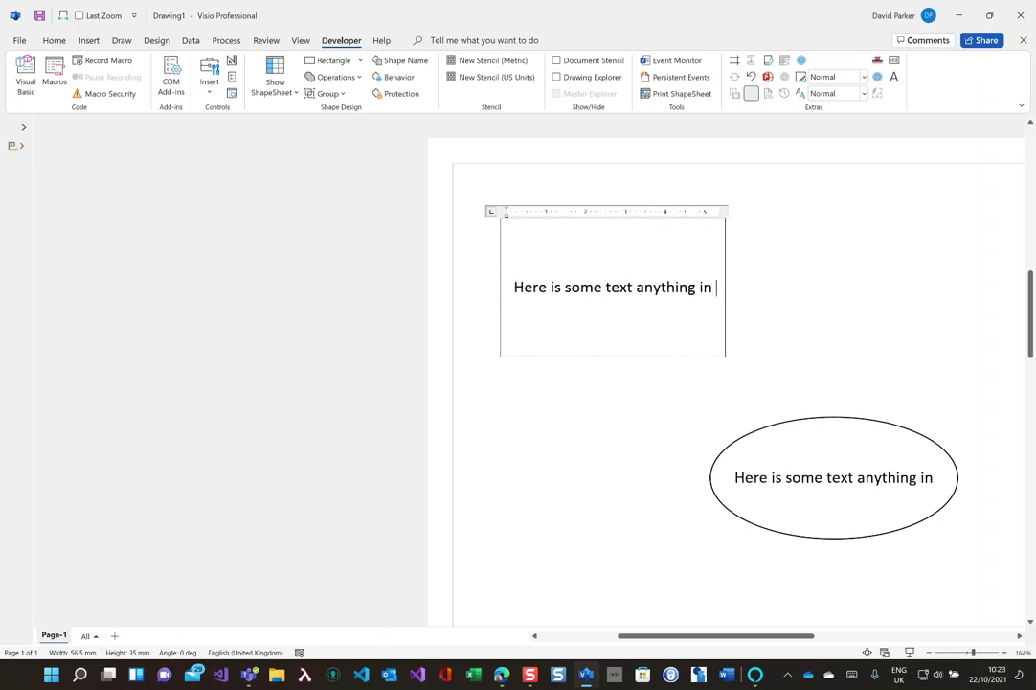
text(here)
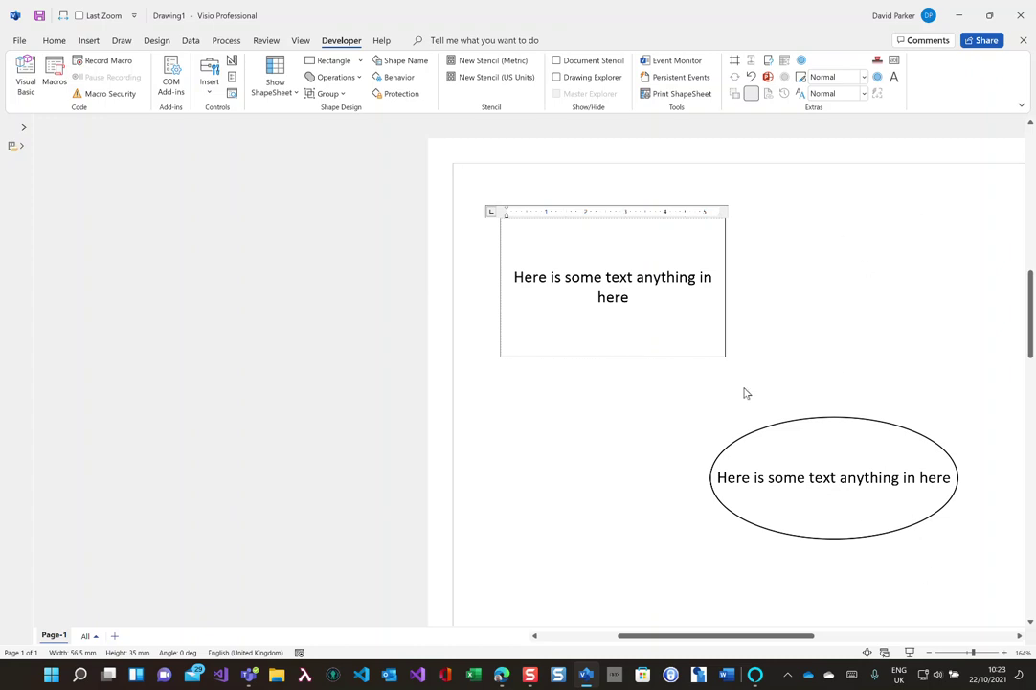
mouse_move(642, 300)
mouse_down()
mouse_move(678, 284)
mouse_move(620, 278)
mouse_move(632, 285)
mouse_up()
key(Delete)
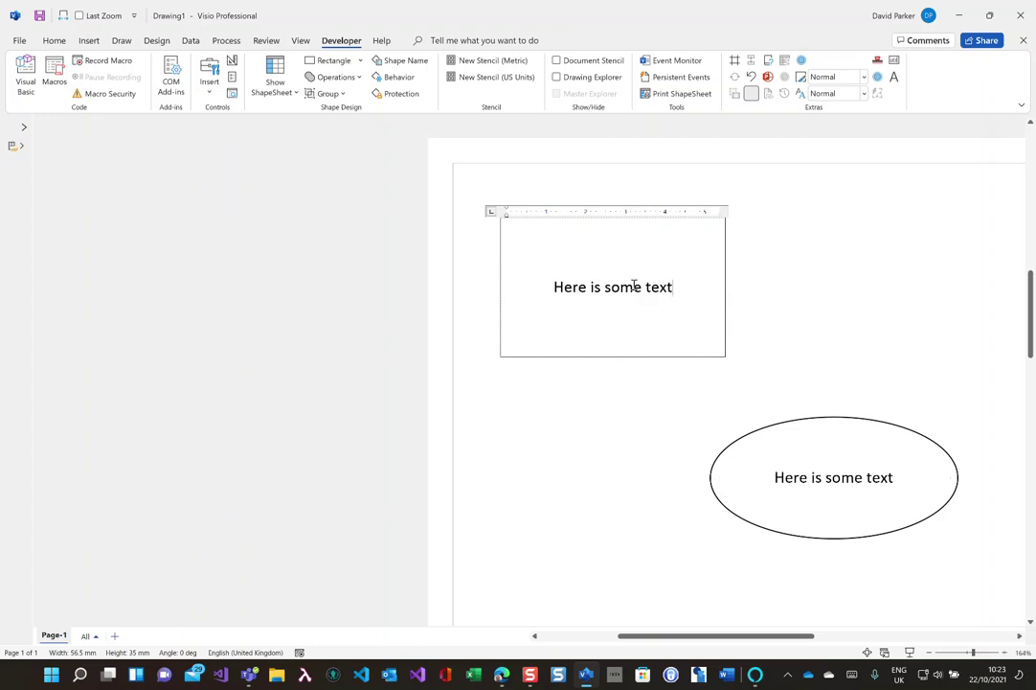
click(825, 269)
Add a second page to the drawing and show the drawing in two windows side by side
mouse_move(824, 474)
mouse_down()
mouse_move(650, 521)
mouse_move(760, 511)
mouse_move(810, 482)
mouse_up()
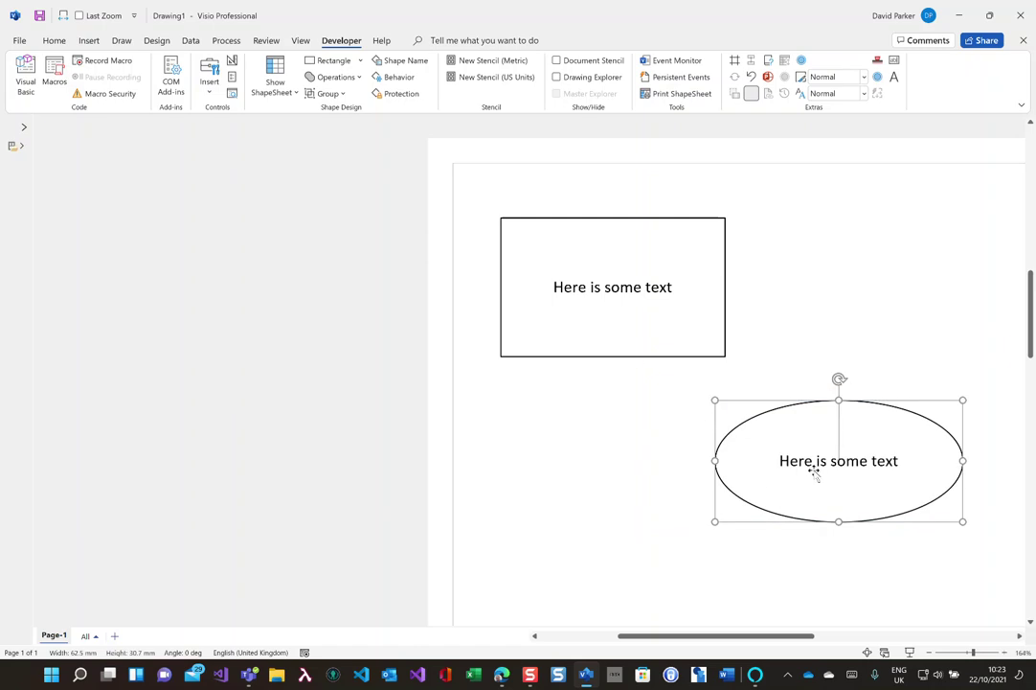
click(115, 636)
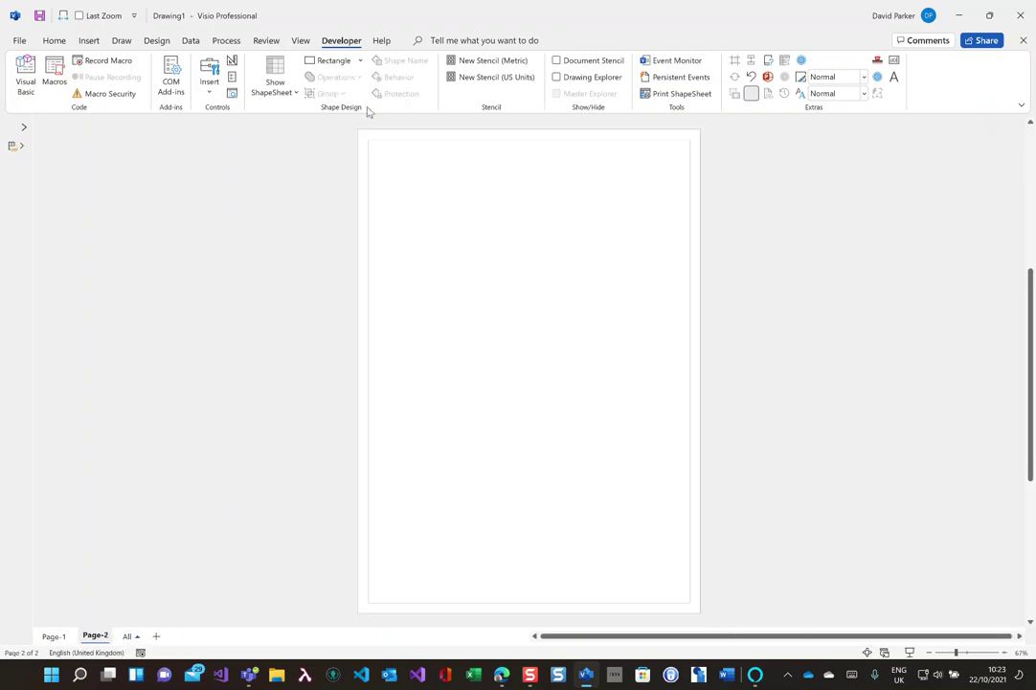
click(301, 41)
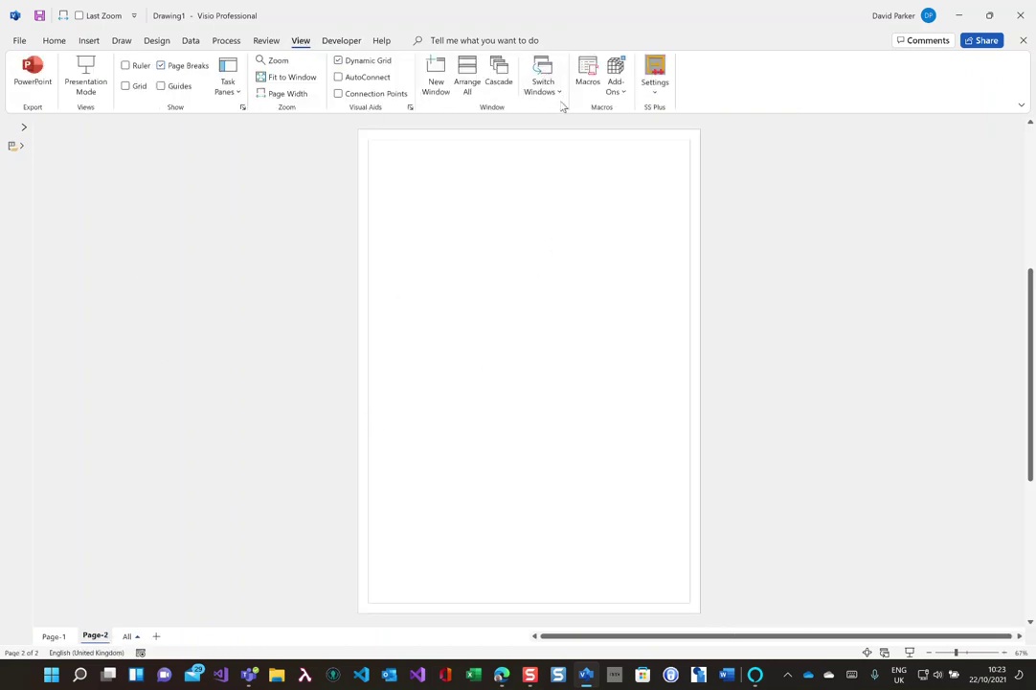
click(467, 94)
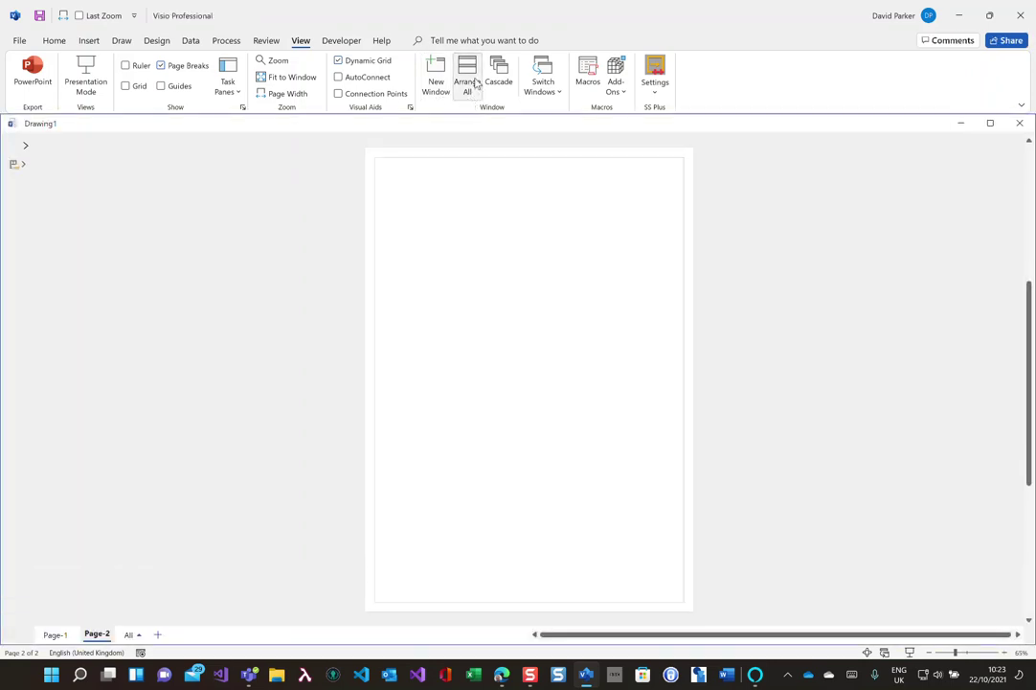
click(438, 86)
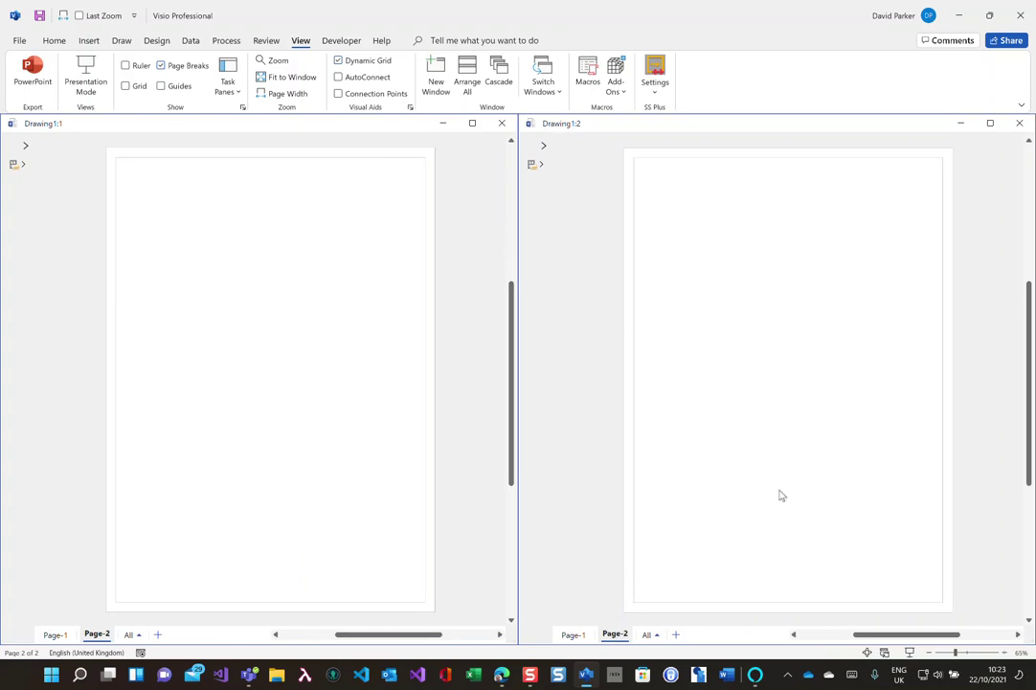
Show Page-1 in the first window and copy its ellipse to the upper part of Page-2
click(58, 634)
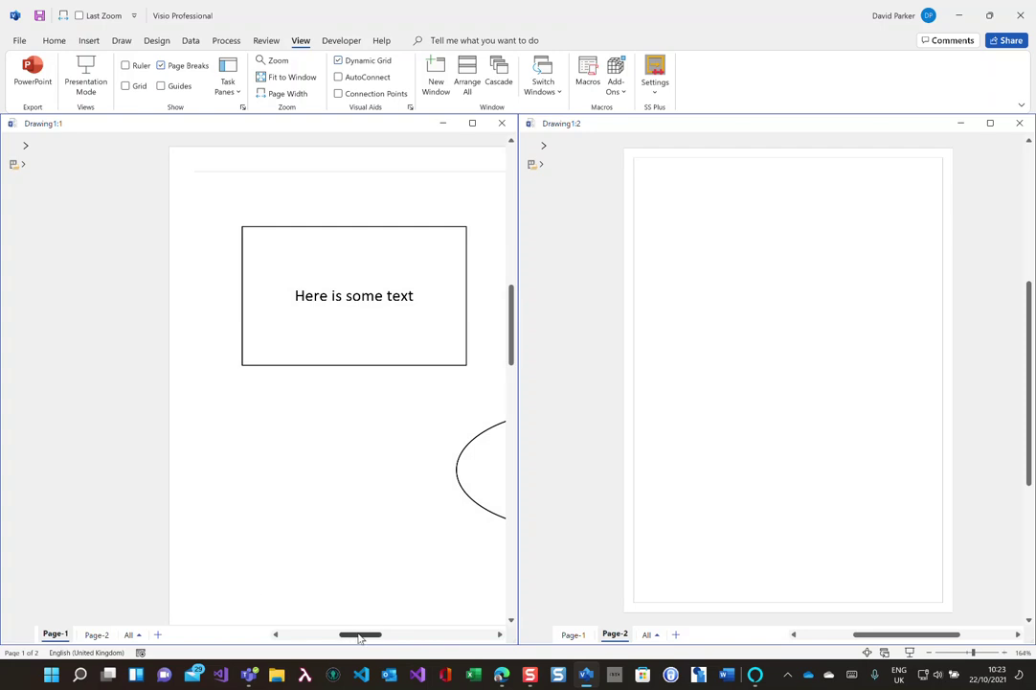
mouse_move(349, 634)
mouse_down()
mouse_move(376, 635)
mouse_move(368, 640)
mouse_up()
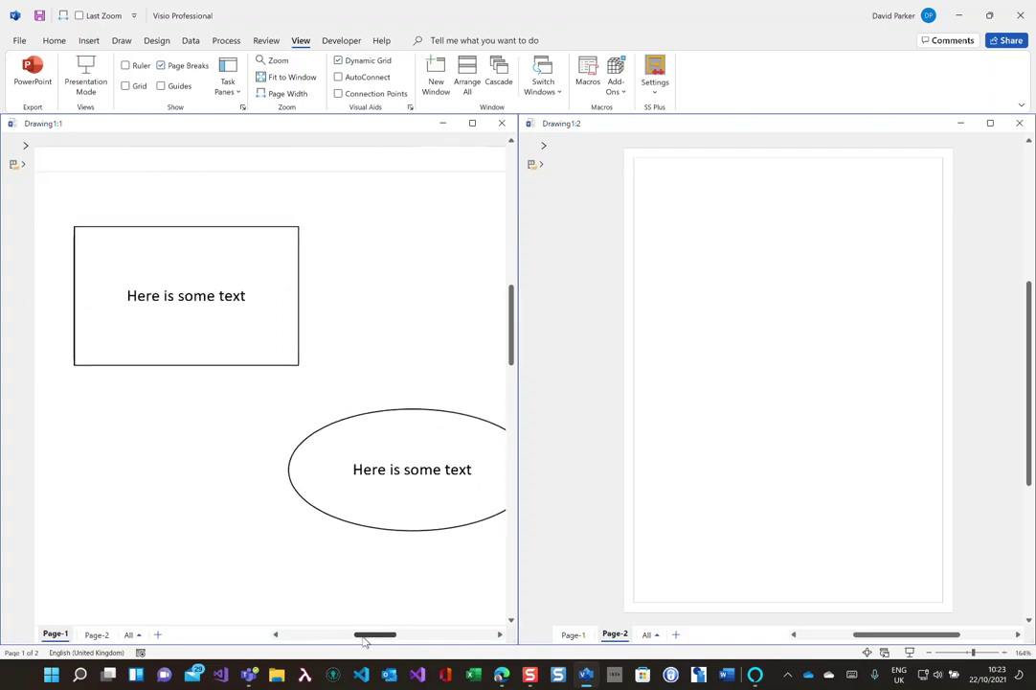
drag(424, 467, 780, 224)
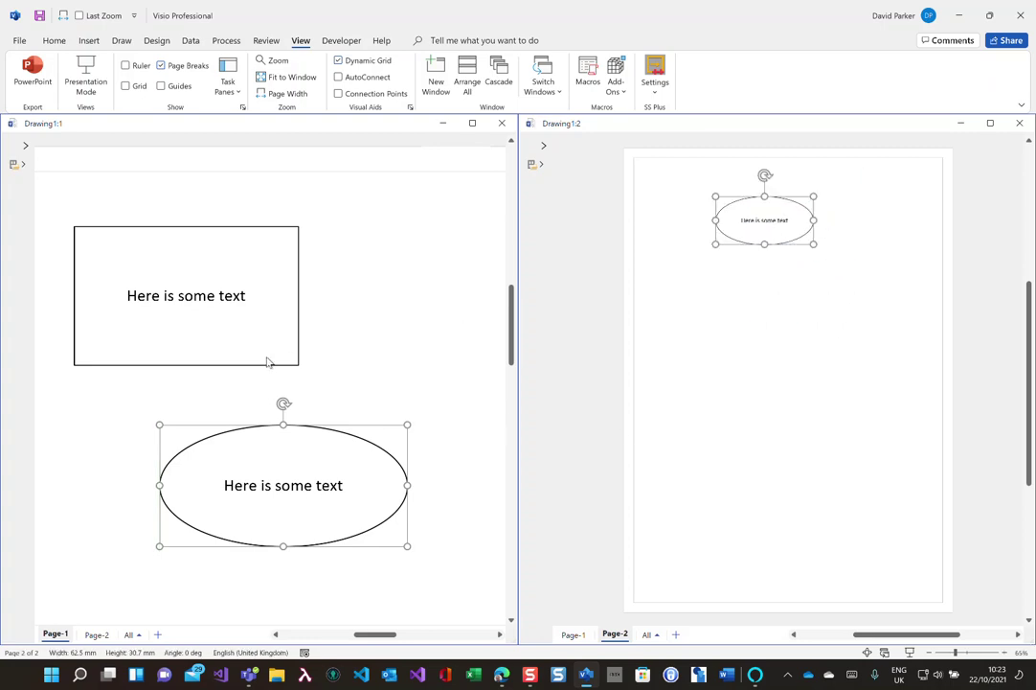
Append "... add some" to the rectangle's text on Page-1
click(248, 303)
double_click(248, 302)
click(255, 299)
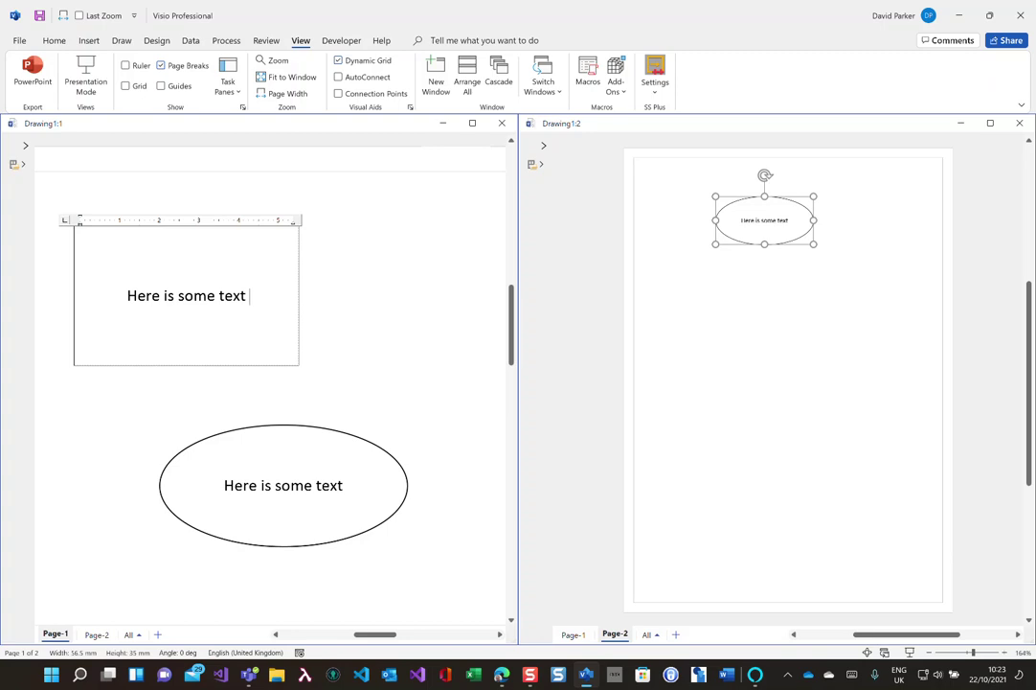
text(... add)
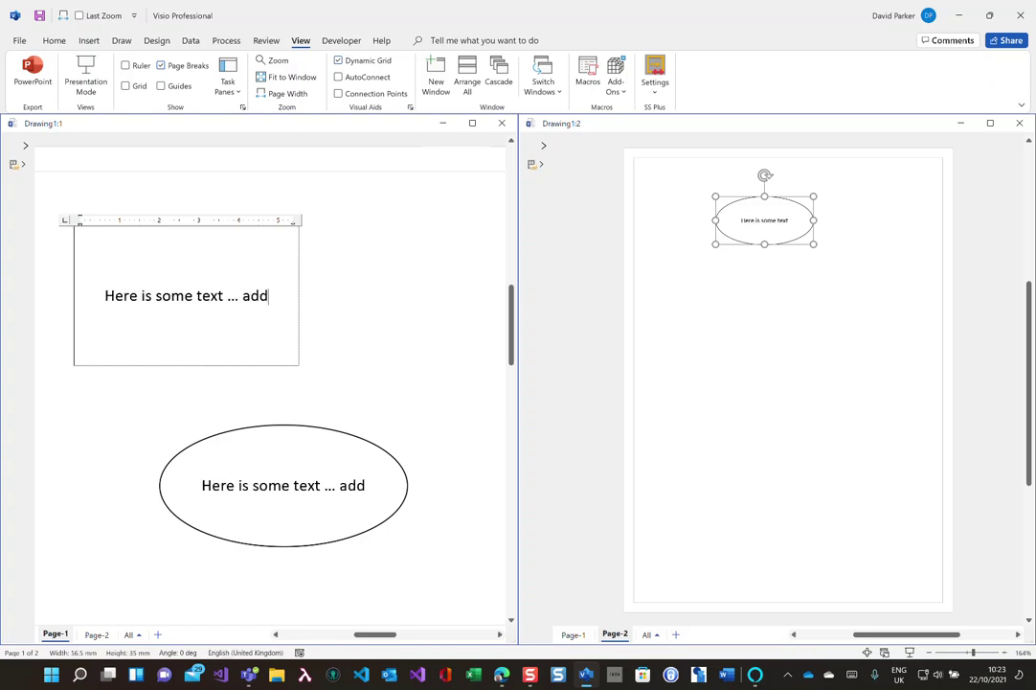
text( some)
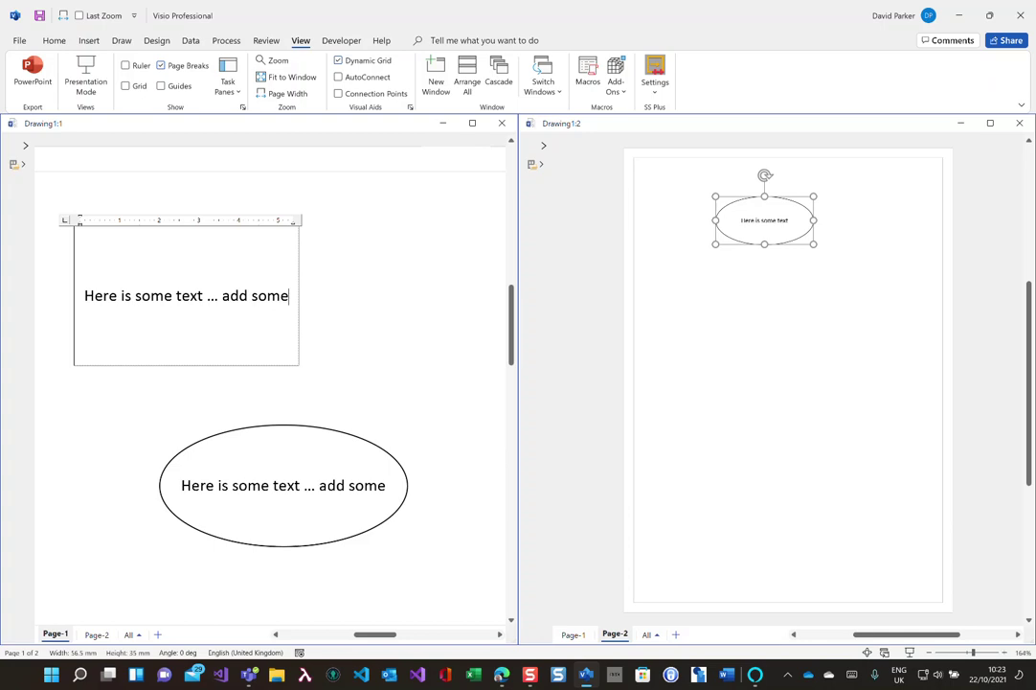
Remove the text protection from the copied ellipse on Page-2
click(765, 263)
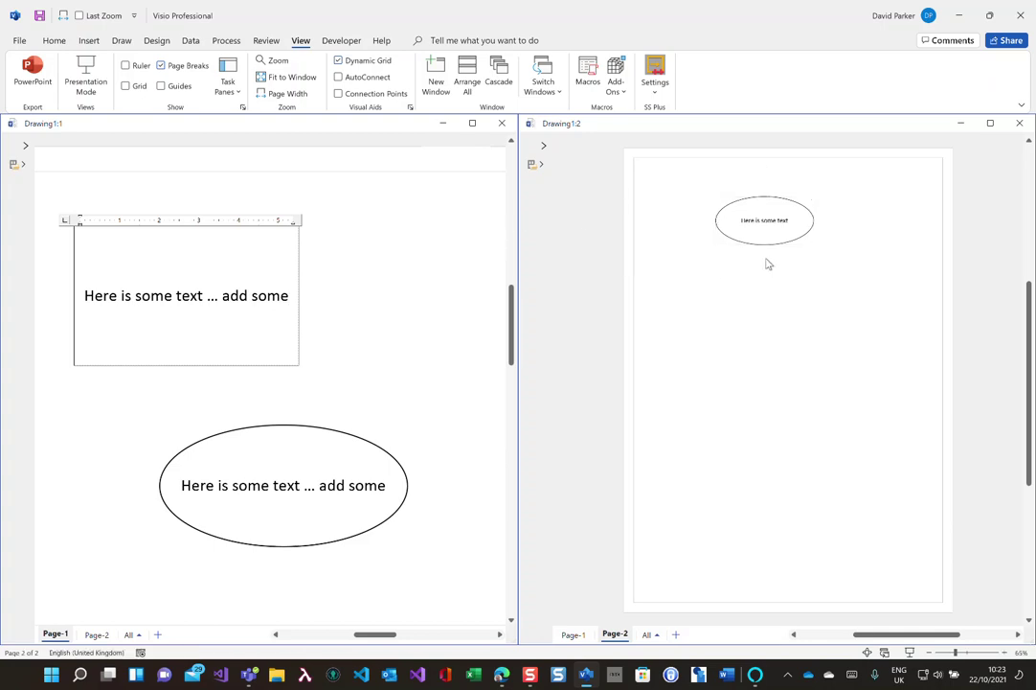
click(763, 209)
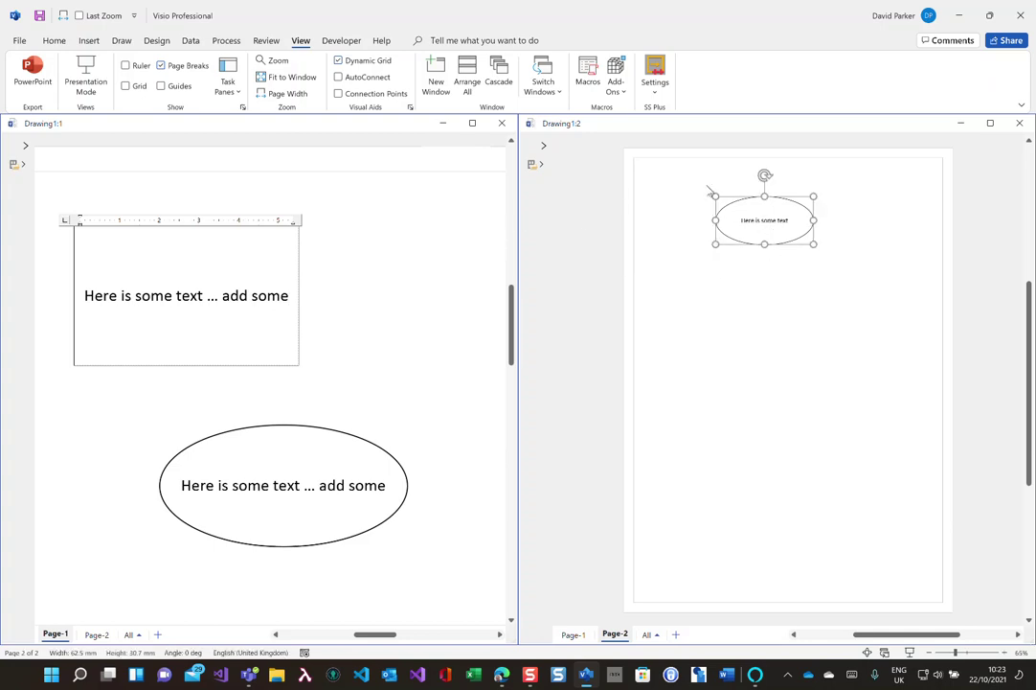
drag(685, 178, 838, 275)
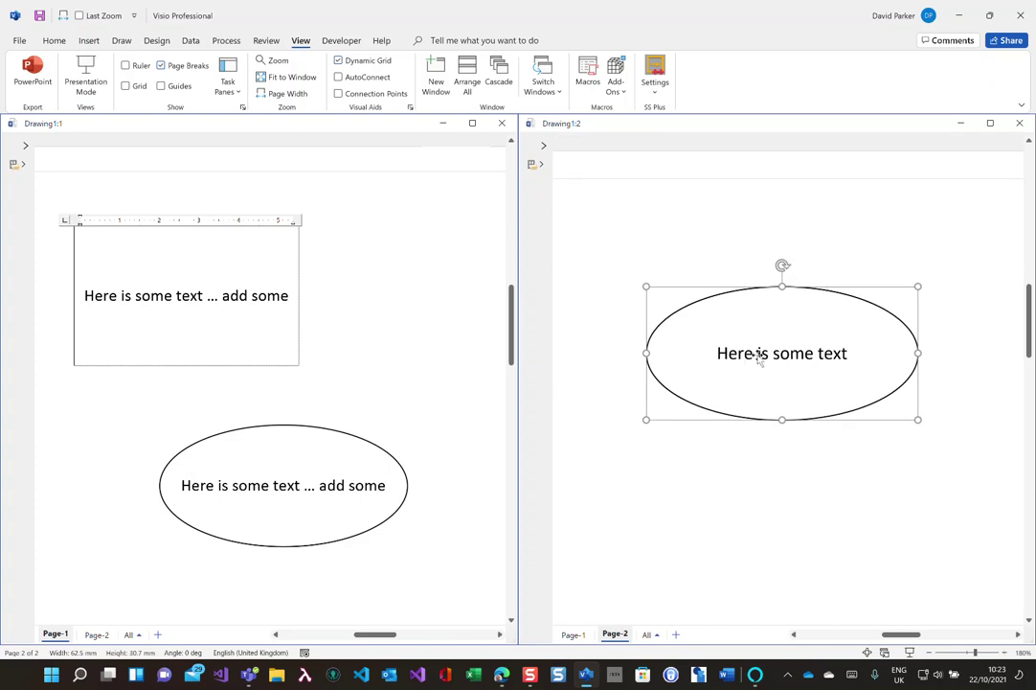
click(341, 40)
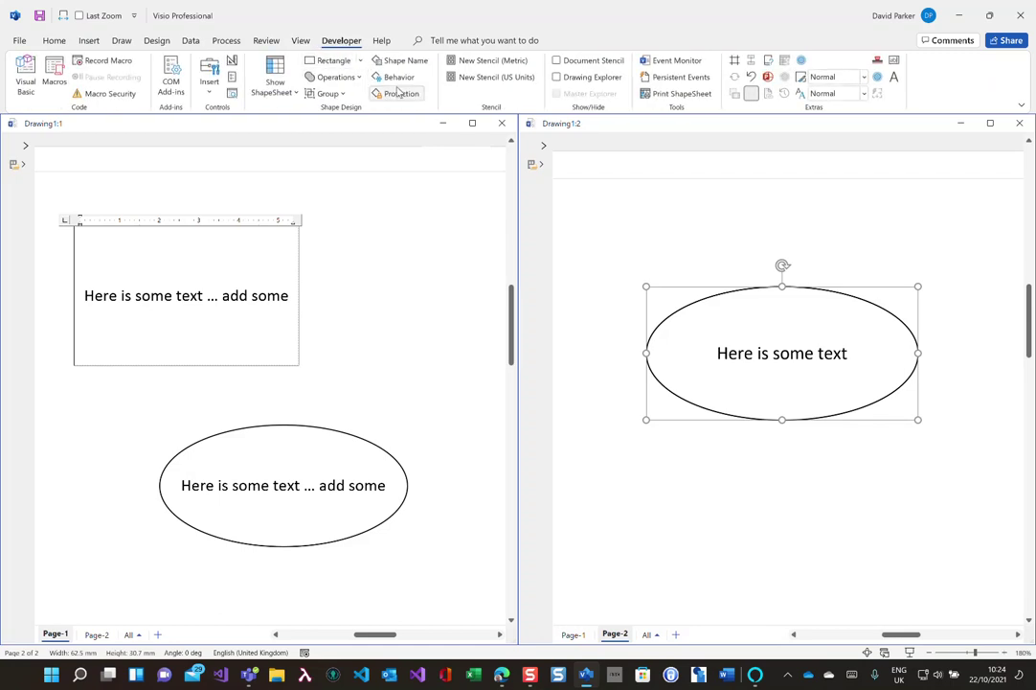
click(398, 93)
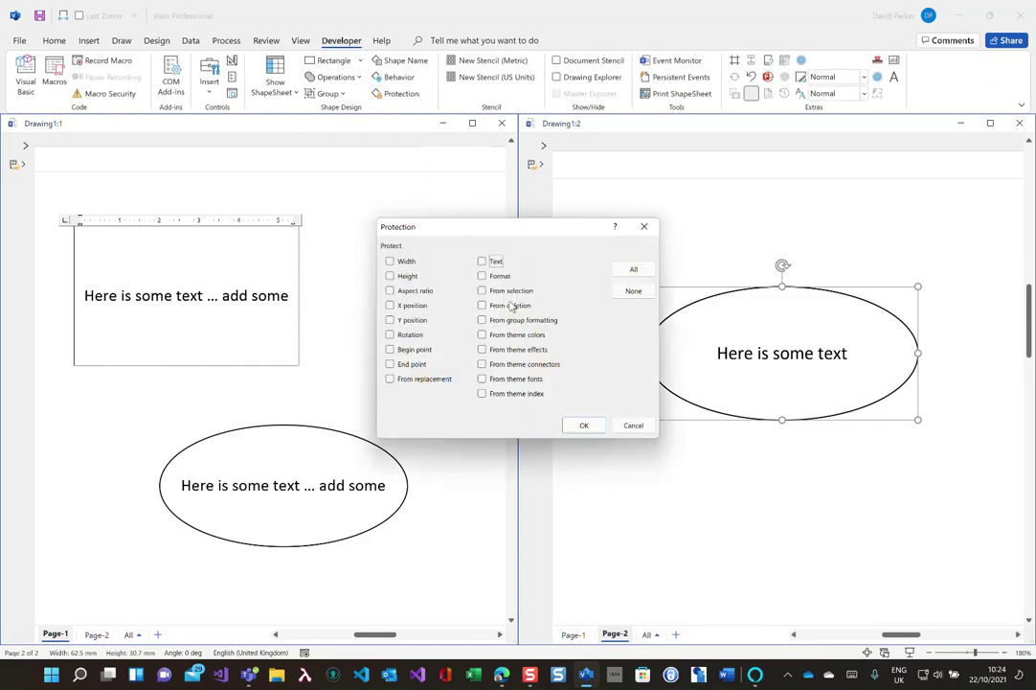
click(583, 425)
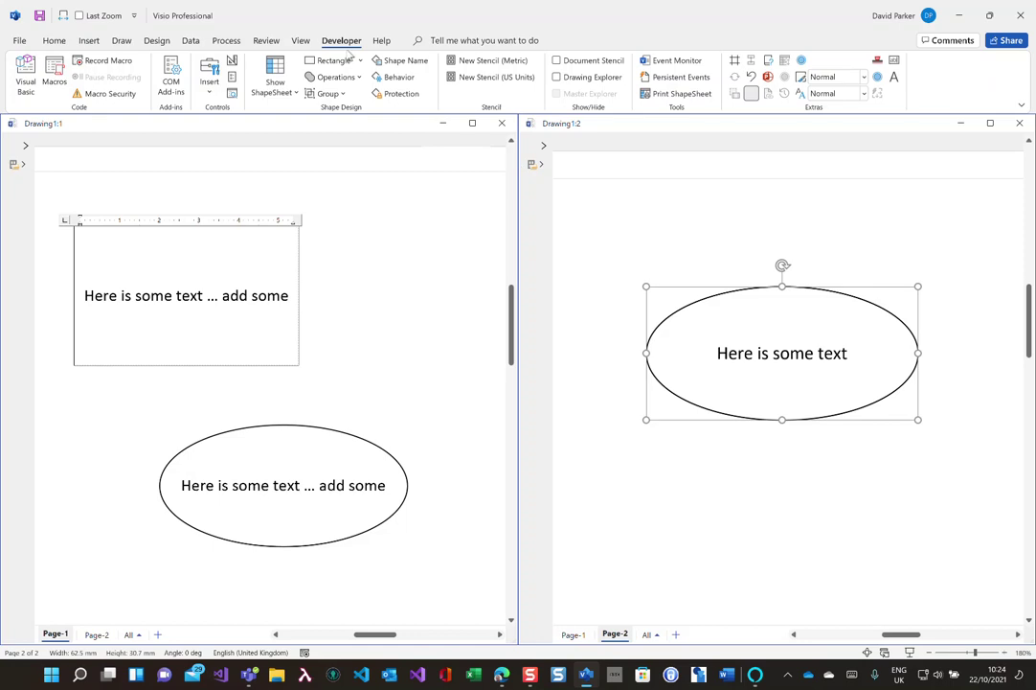
Insert a text field with the custom formula =SHAPETEXT(Pages[Page-1]!Sheet.1!TheText) into the ellipse on Page-2
click(88, 40)
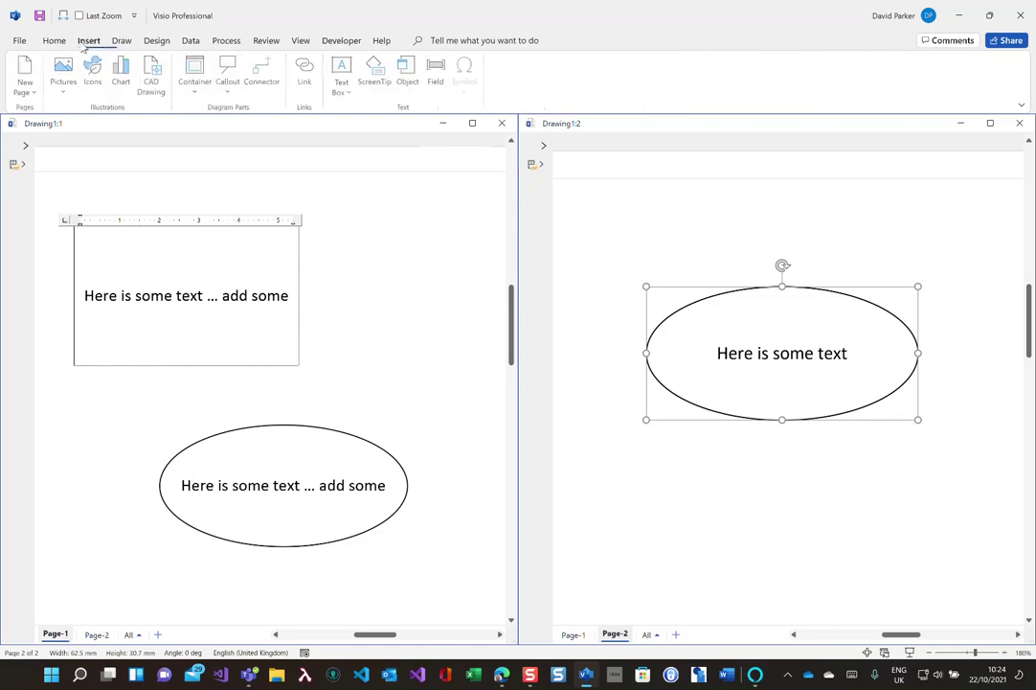
click(436, 77)
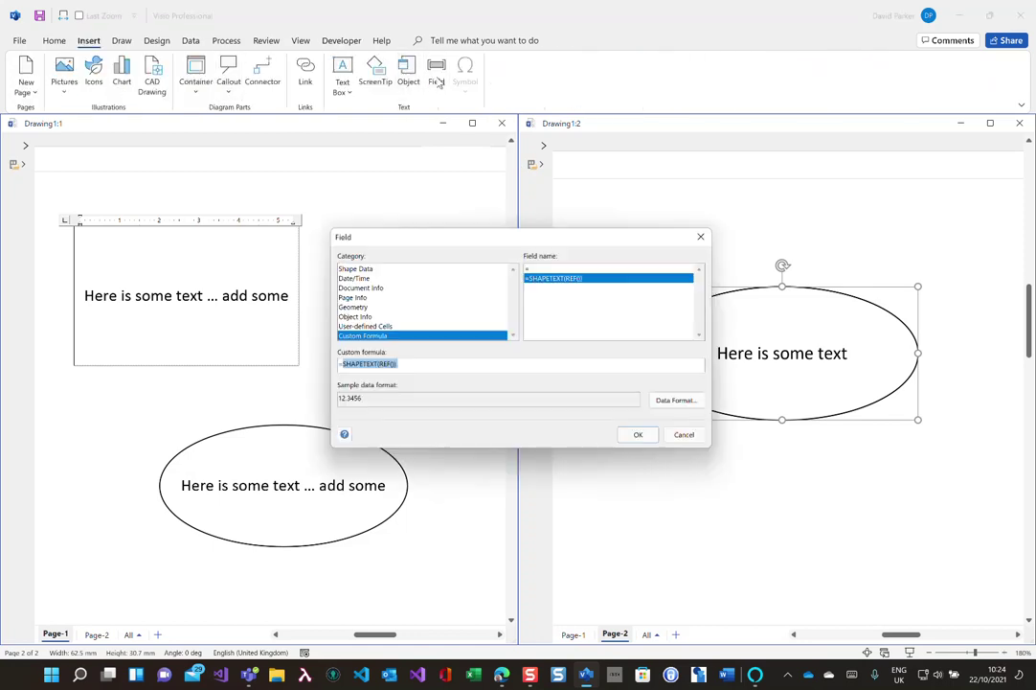
click(379, 364)
click(393, 364)
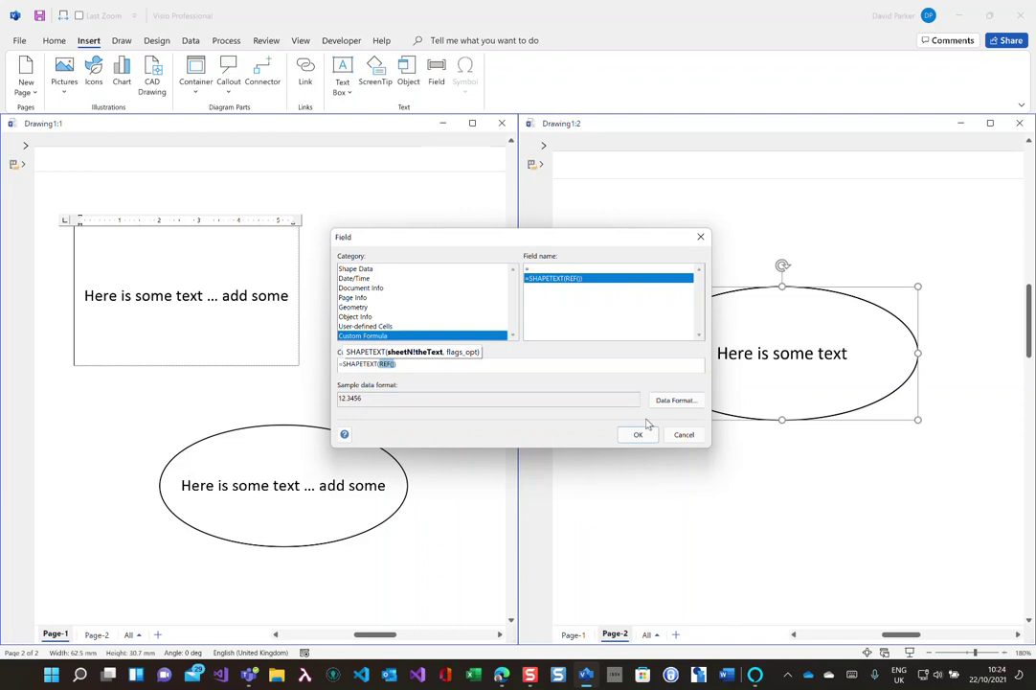
text(Page)
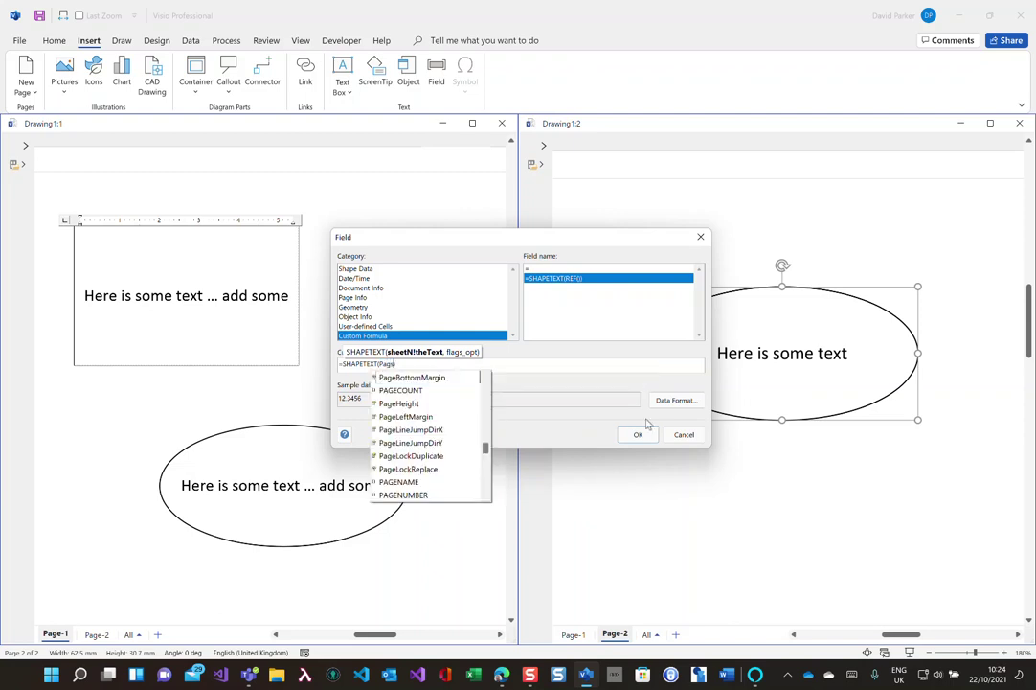
text(s)
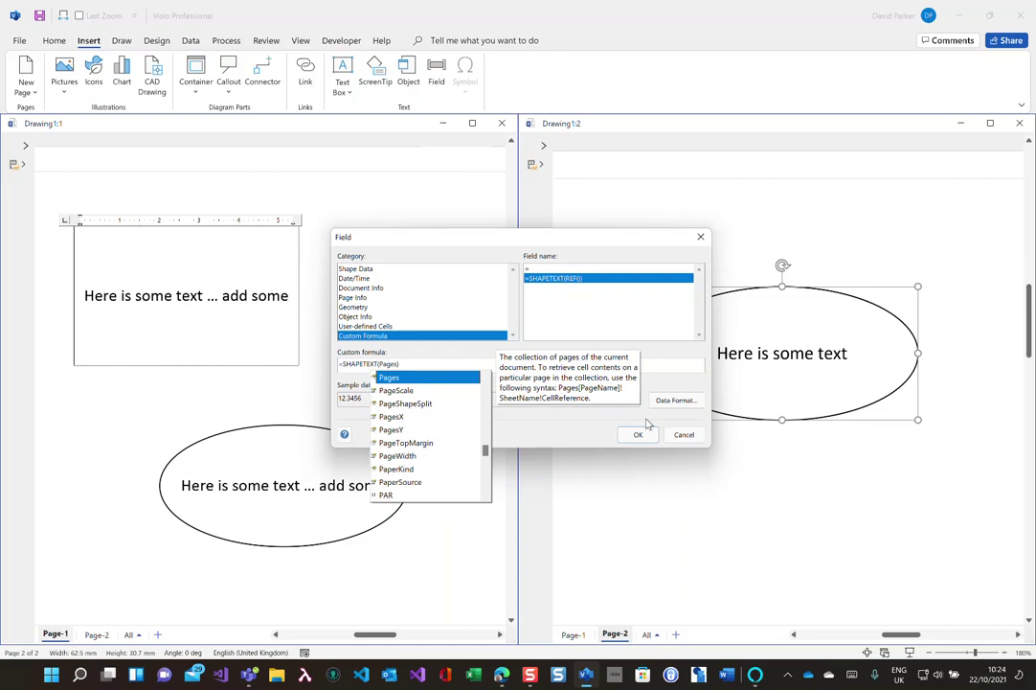
text([Page)
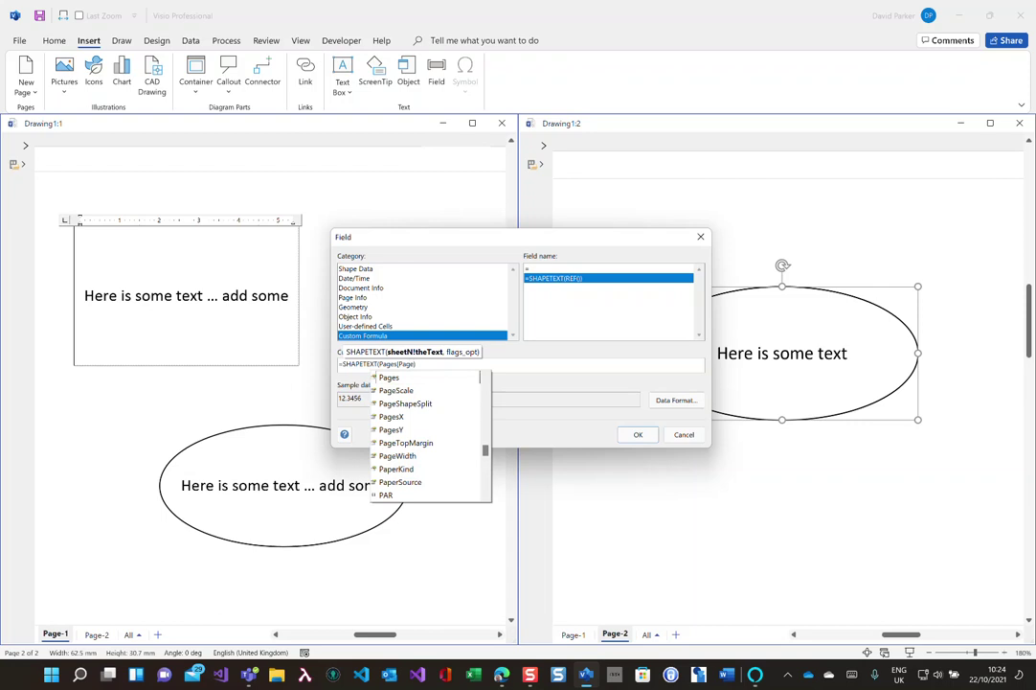
text(-1]!Sheet.1!TheText)
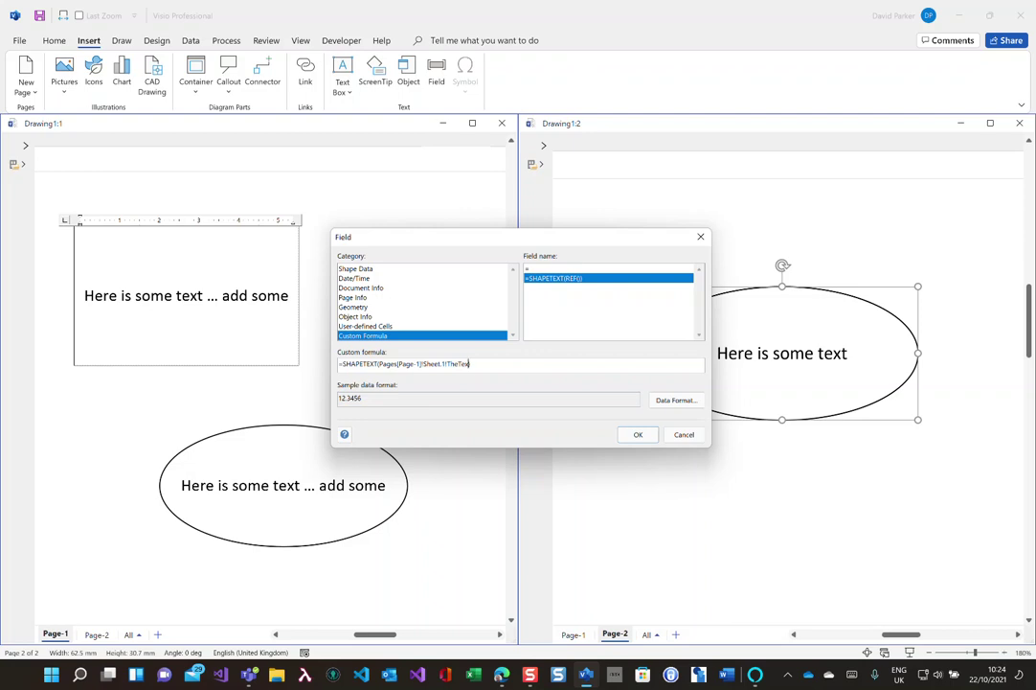
click(637, 436)
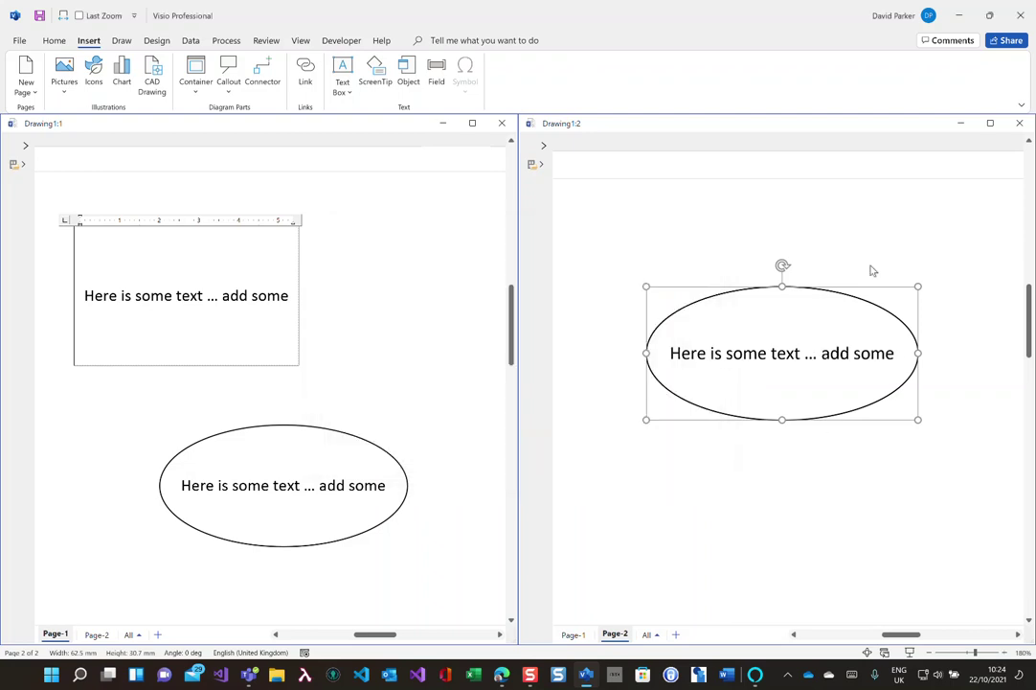
Append "more and everything is hunky dory!" to the end of the rectangle's text on Page-1
click(150, 329)
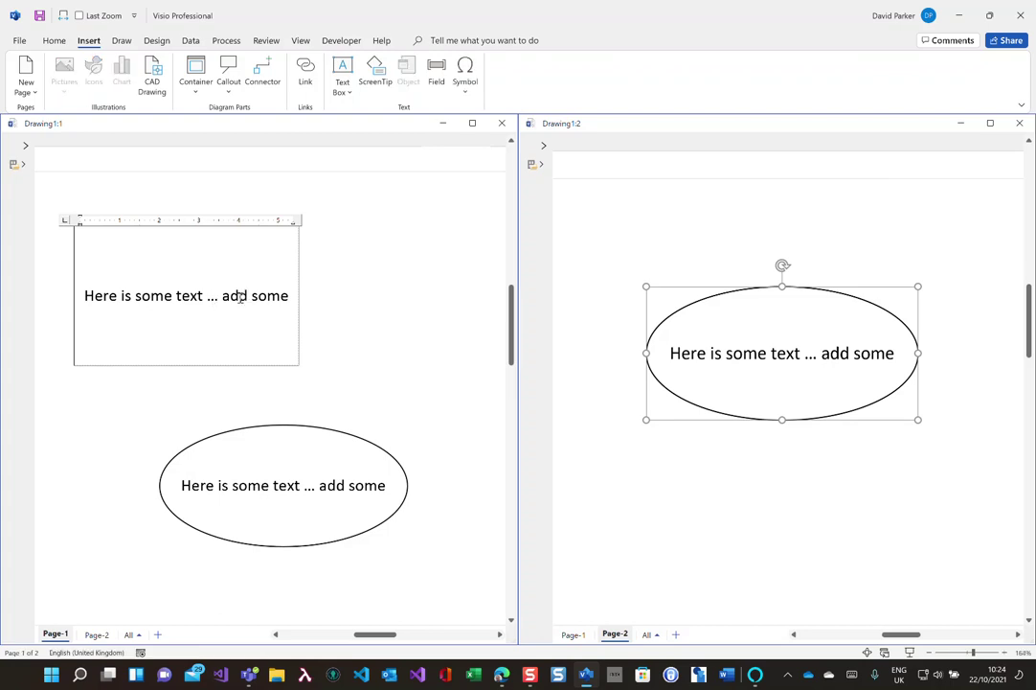
click(291, 302)
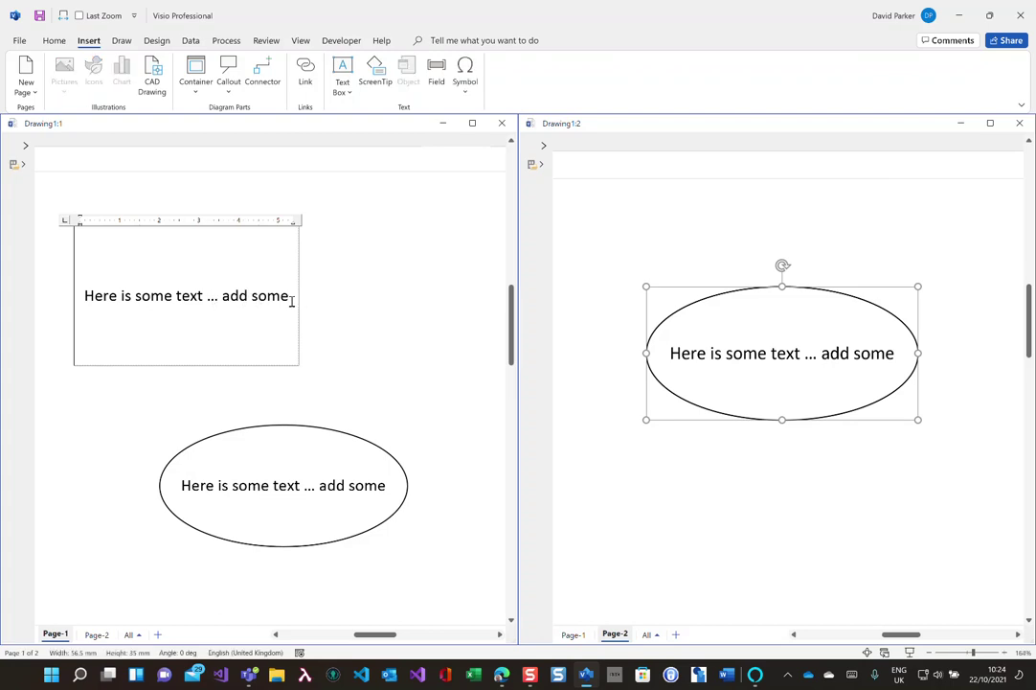
text(moew)
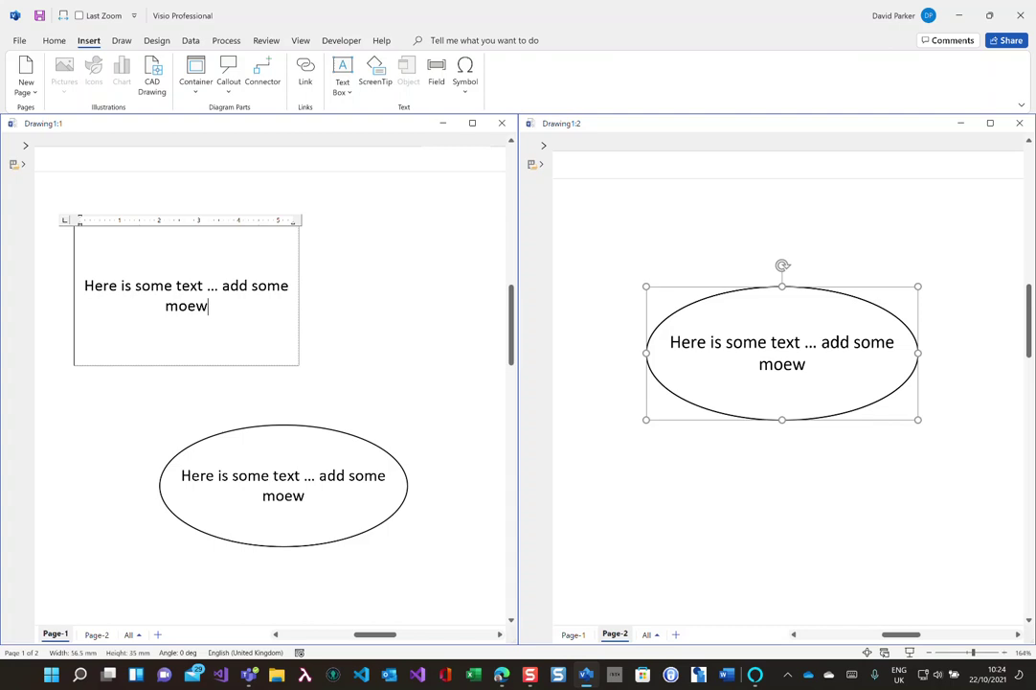
key(BackSpace)
key(BackSpace)
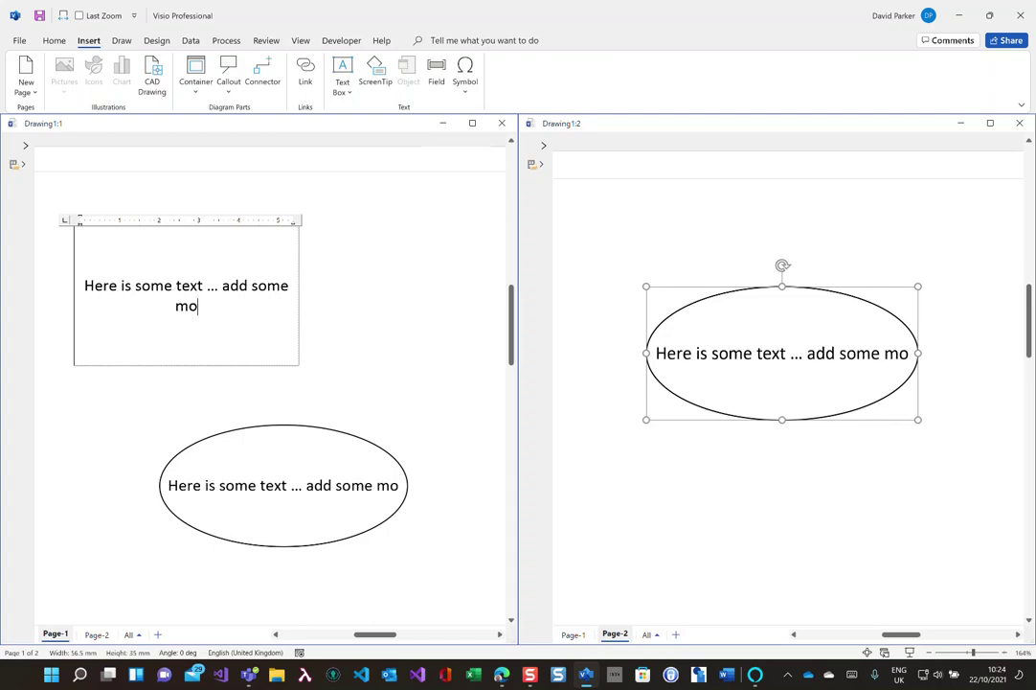
text(re and)
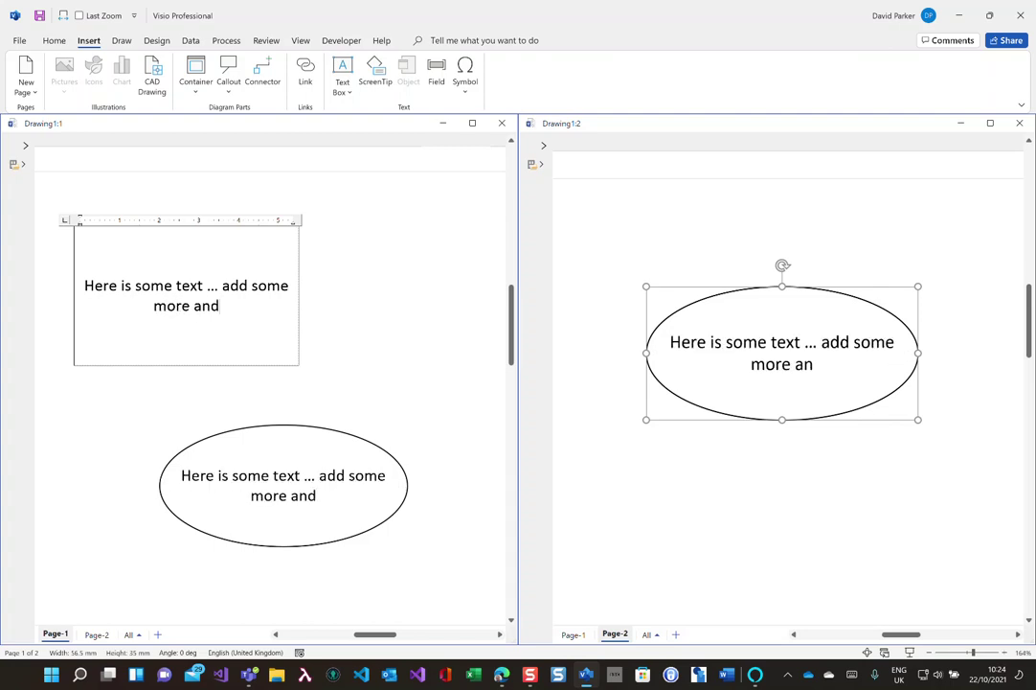
text( ever)
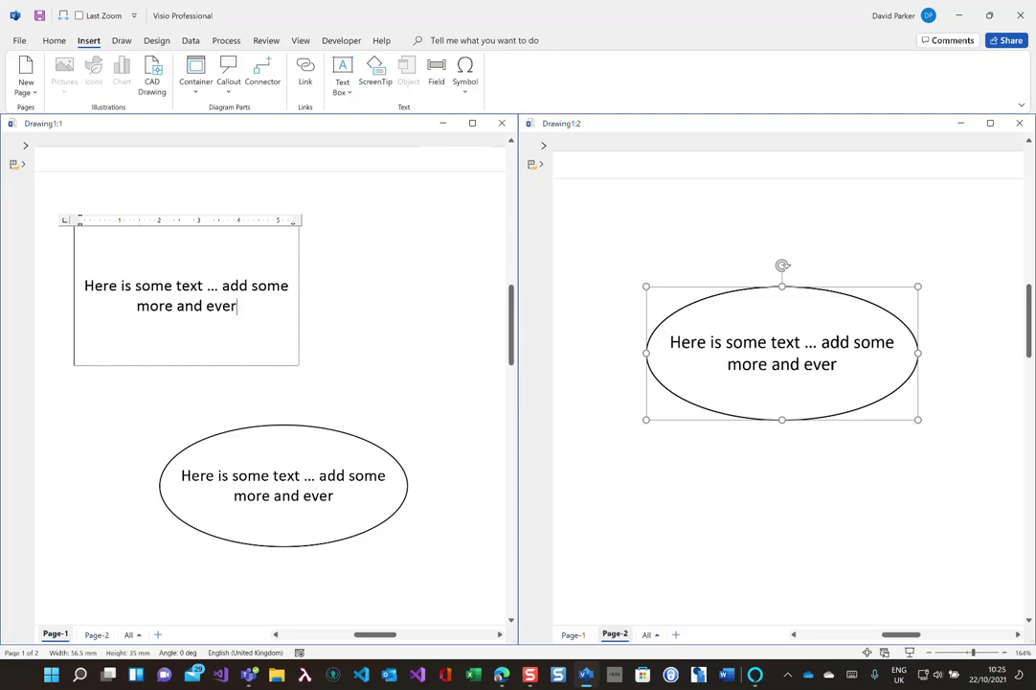
text(ything is )
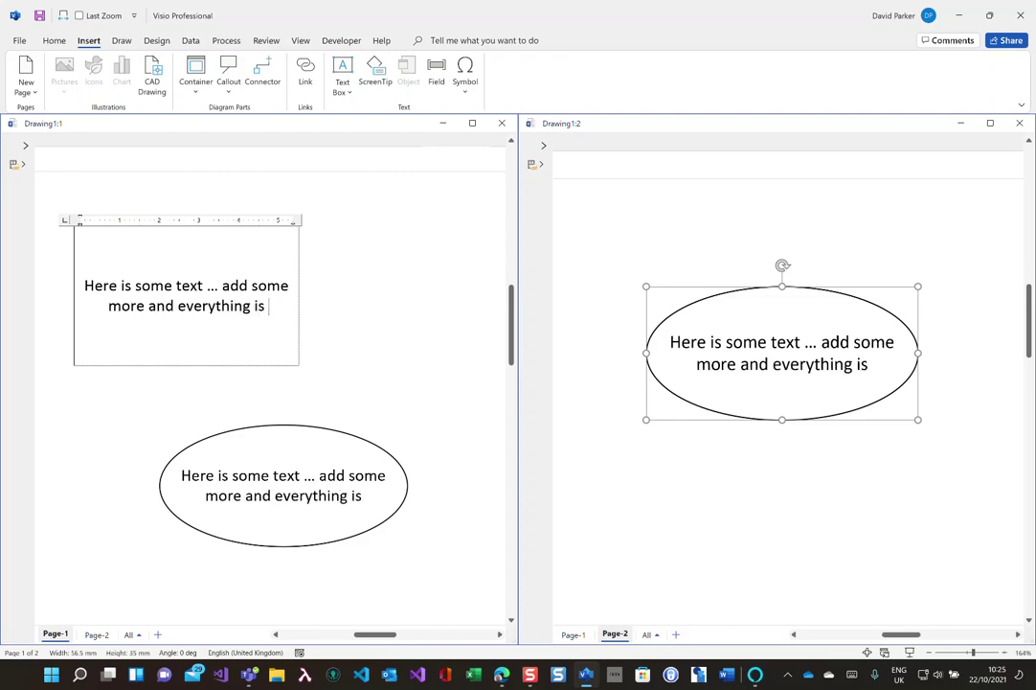
text(hunky)
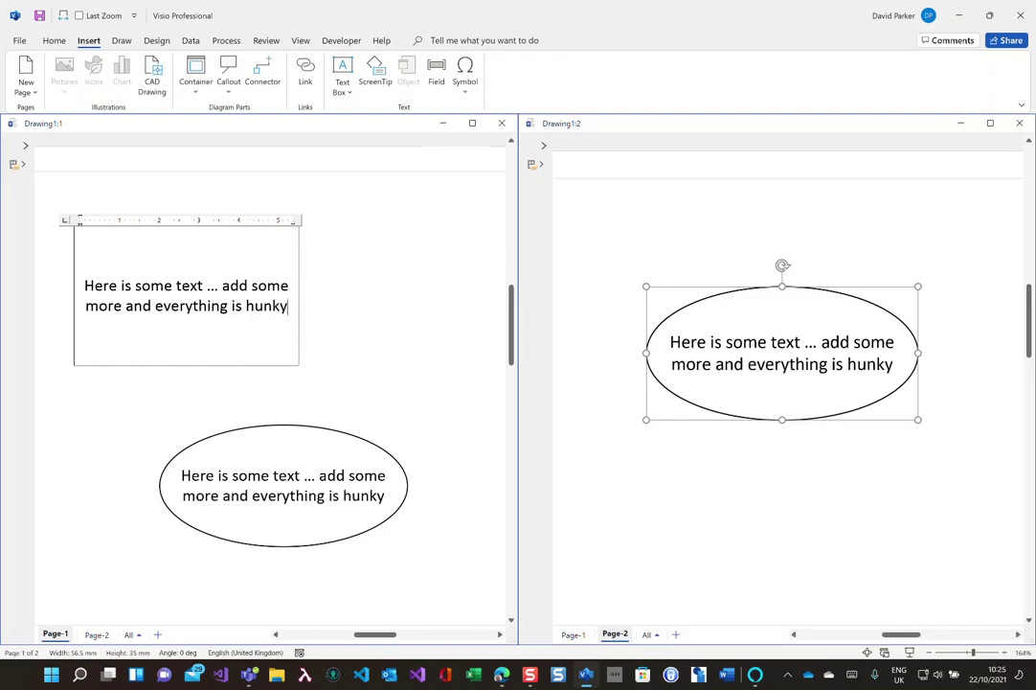
text( dory)
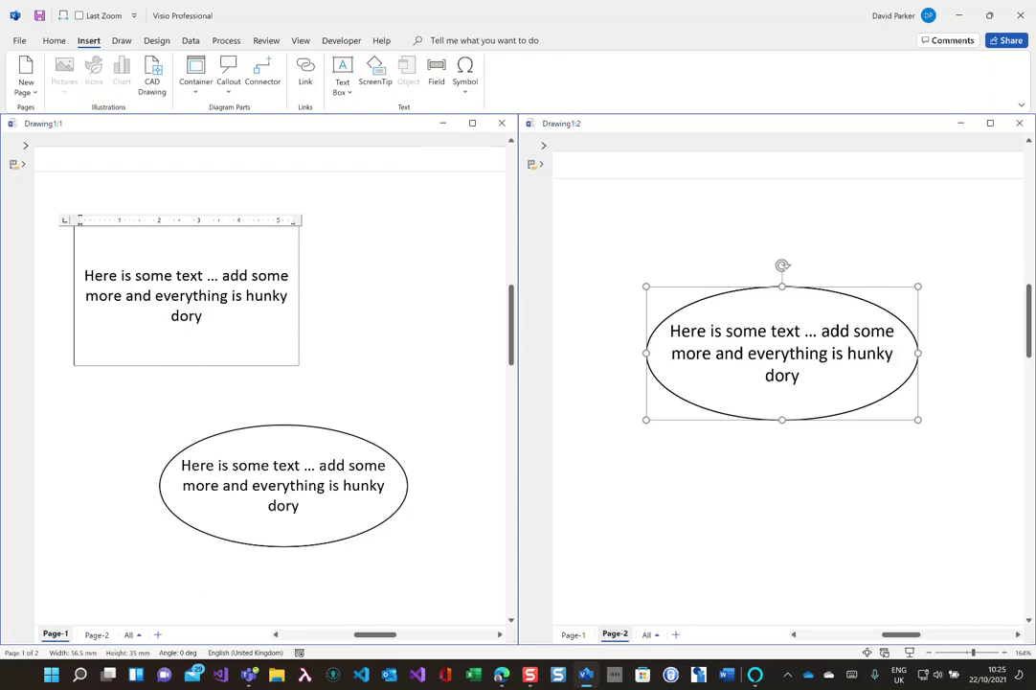
text(!)
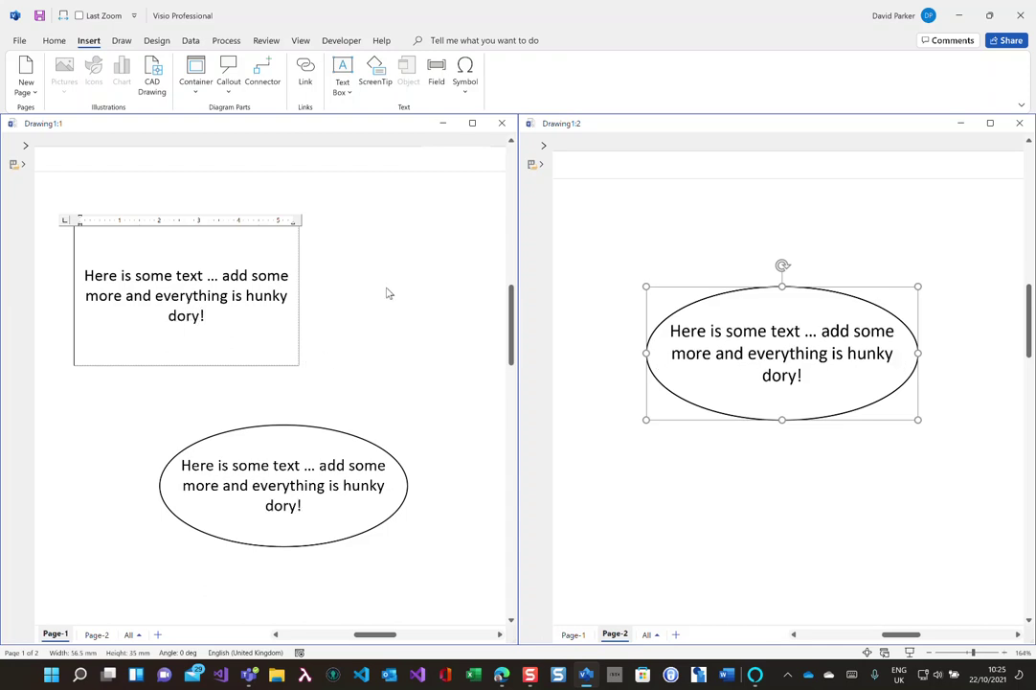
click(389, 291)
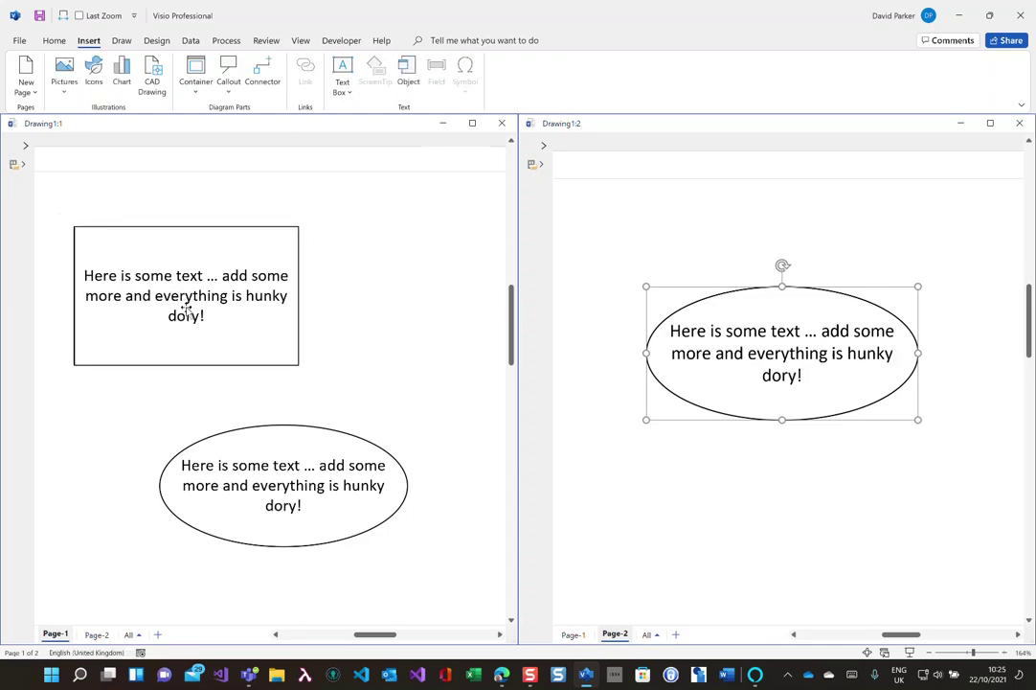
Move the rectangle up and right and the ellipse down and right on Page-1, and shift Page-2's ellipse up and left
drag(155, 258, 211, 228)
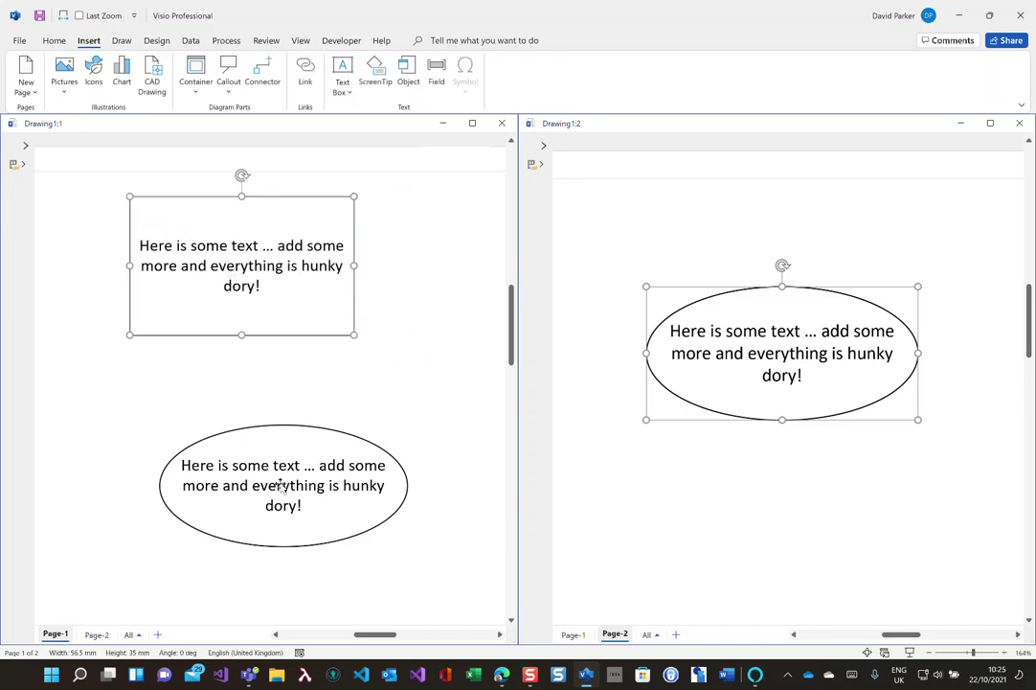
drag(291, 469, 344, 484)
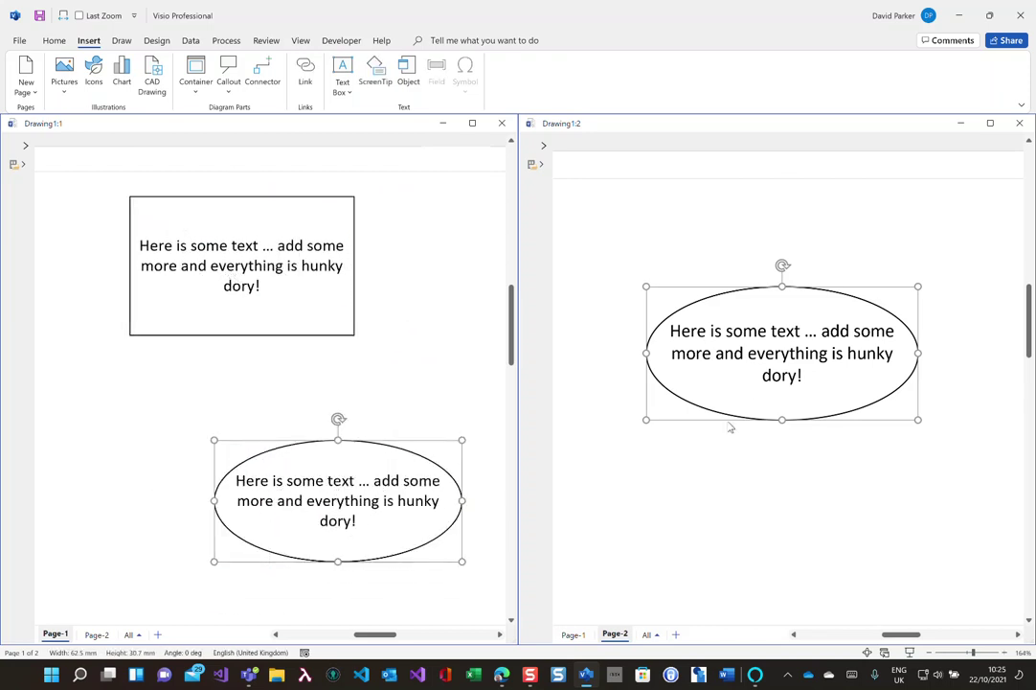
click(762, 381)
click(782, 374)
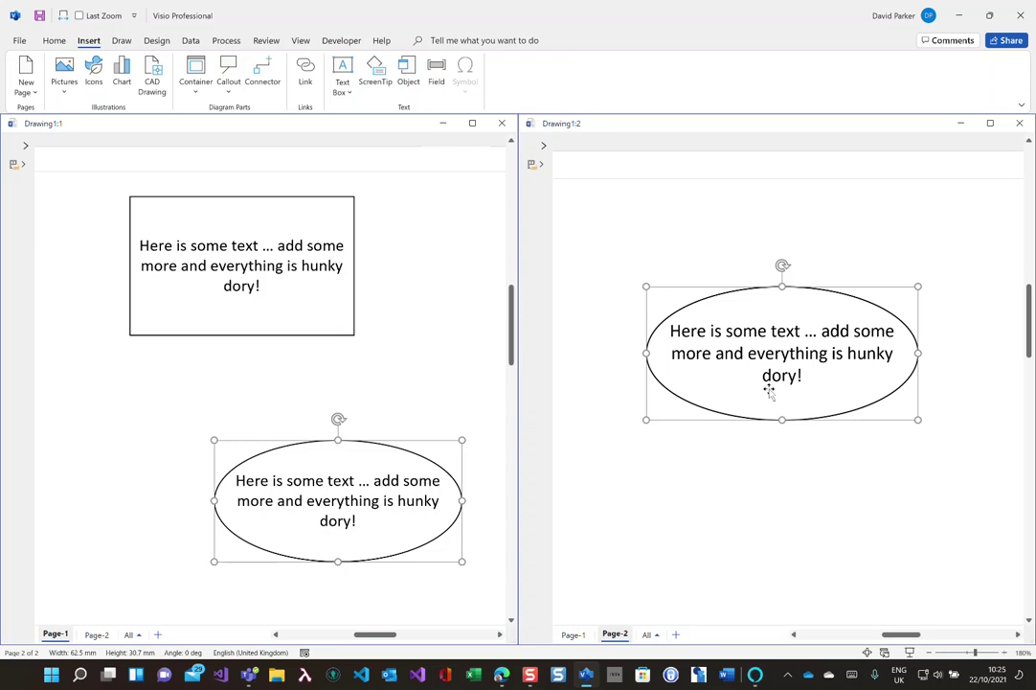
drag(771, 388, 740, 316)
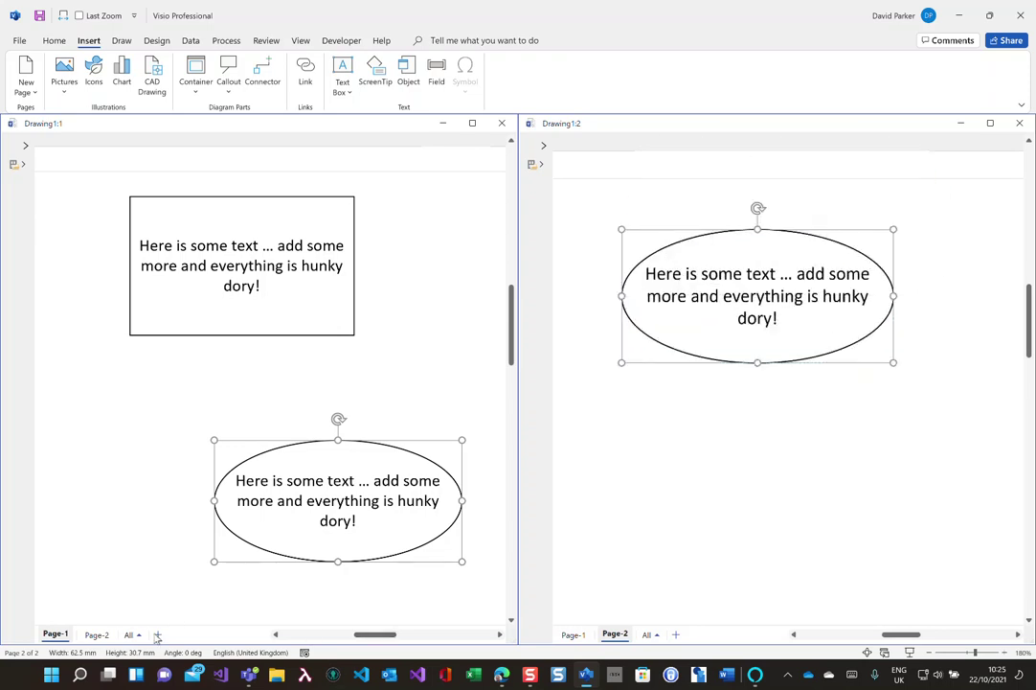
Add a new page, Page-3, and copy the ellipse from Page-2 into its upper-left area
click(157, 634)
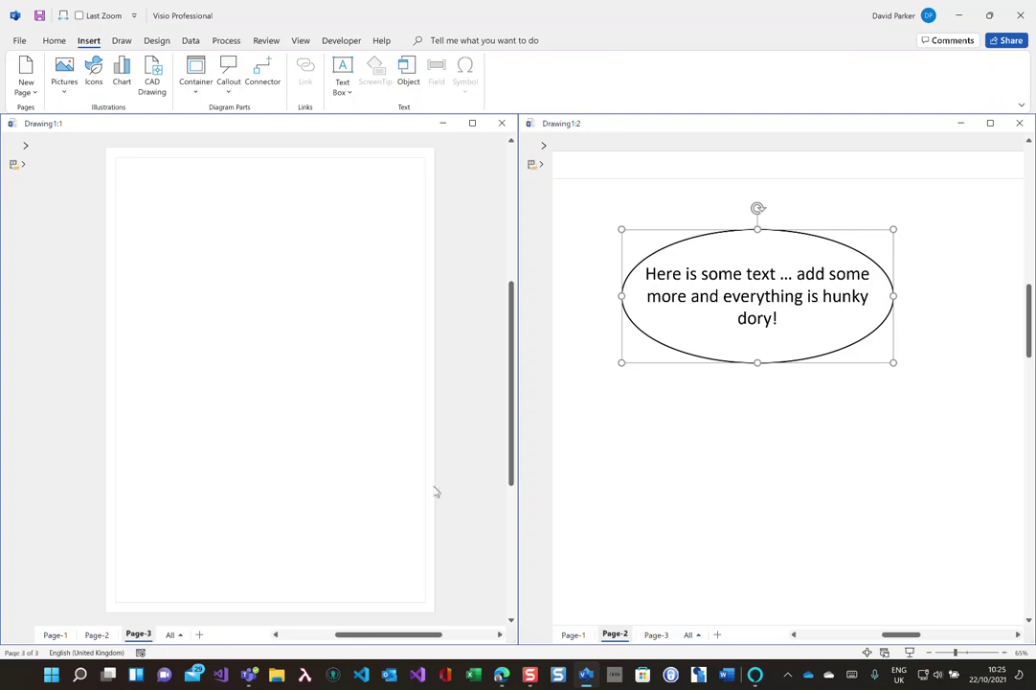
click(574, 396)
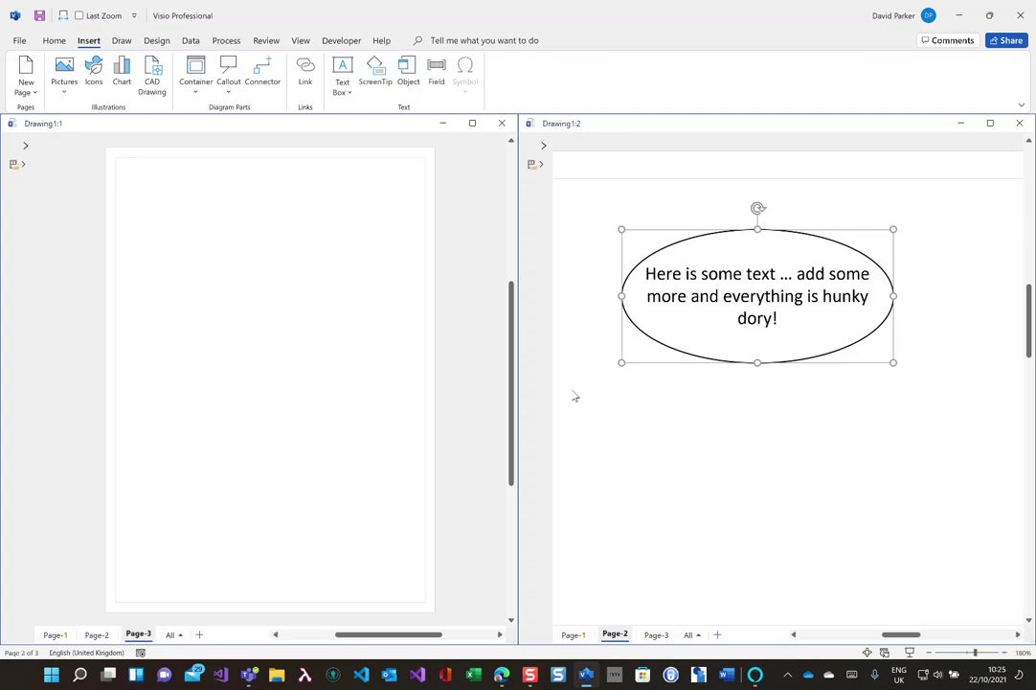
click(763, 483)
click(763, 300)
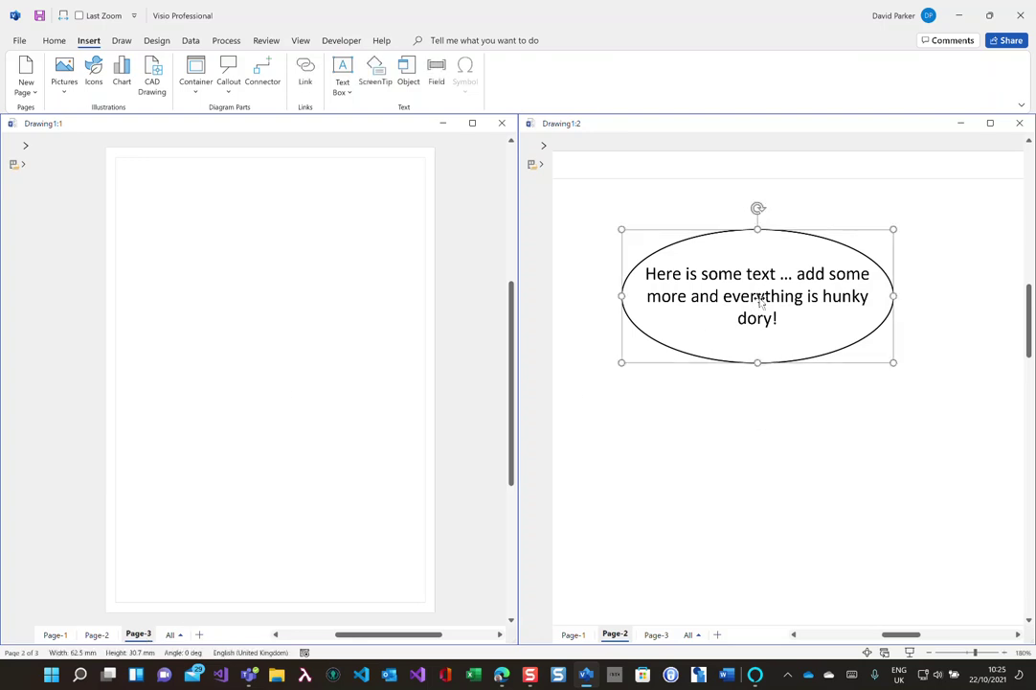
drag(761, 299, 193, 309)
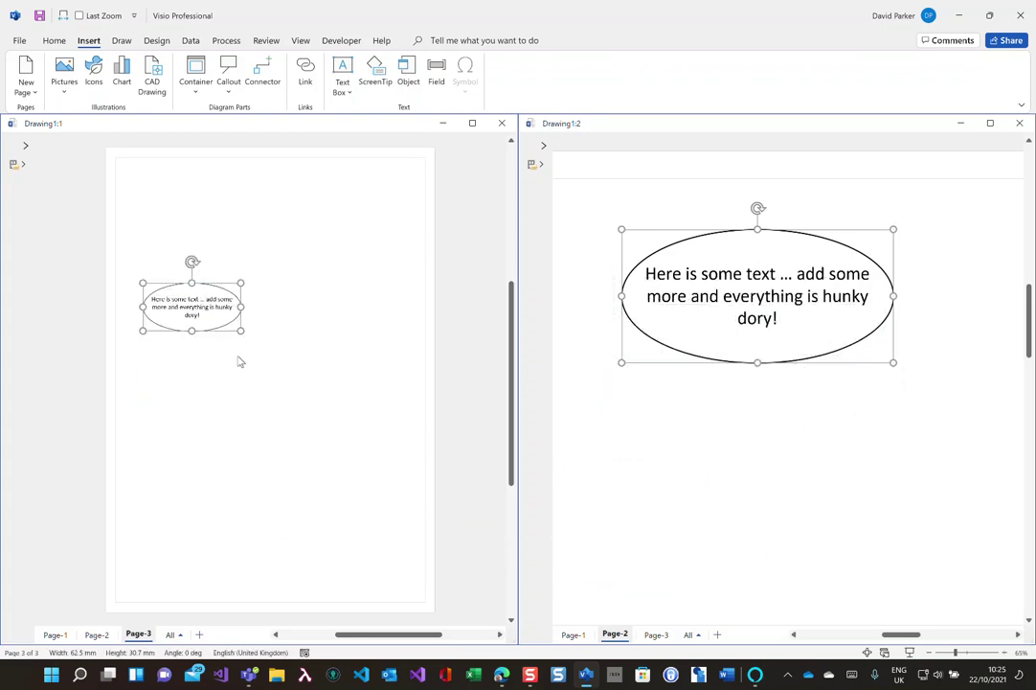
Show Page-3 in the second window and Page-1 in the first, and append "Ah ha!" to the rectangle's text
click(655, 636)
click(54, 634)
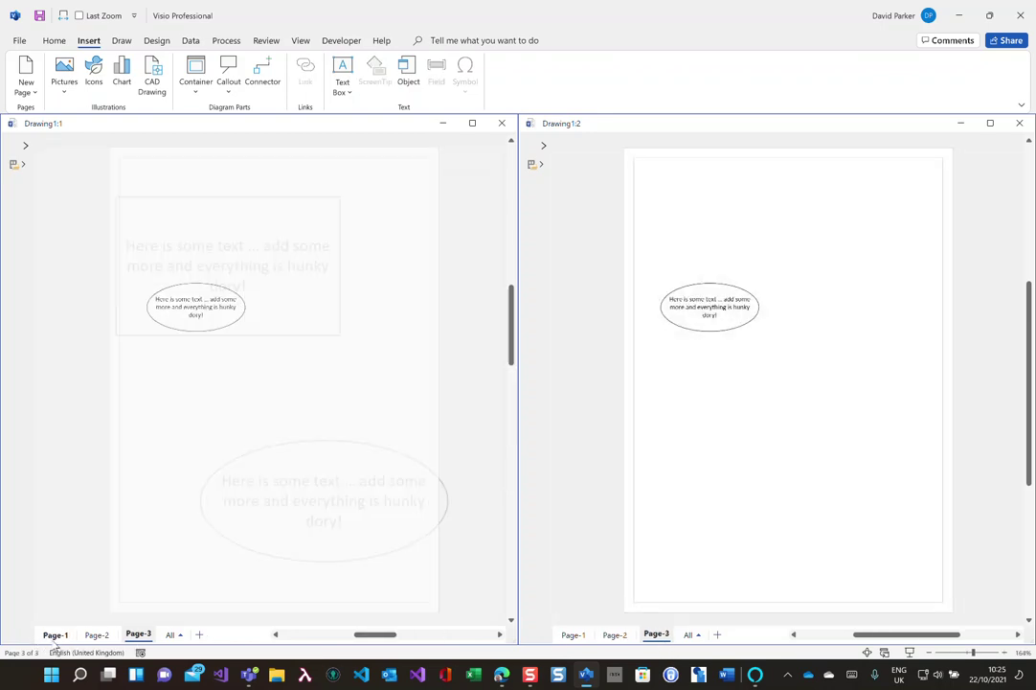
click(185, 273)
double_click(259, 287)
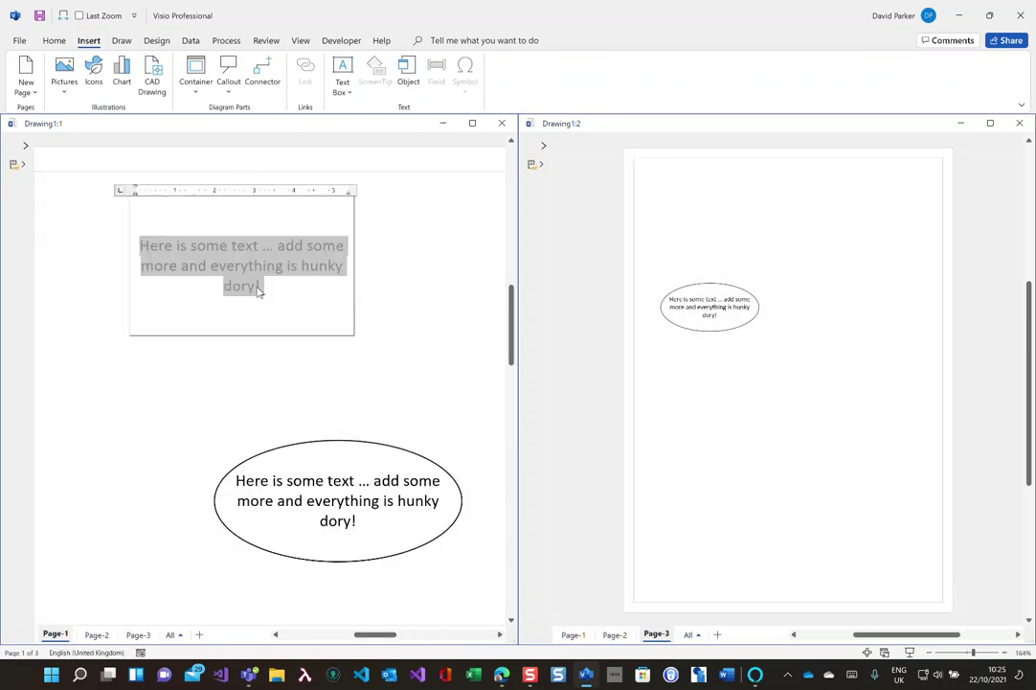
click(270, 294)
text(a)
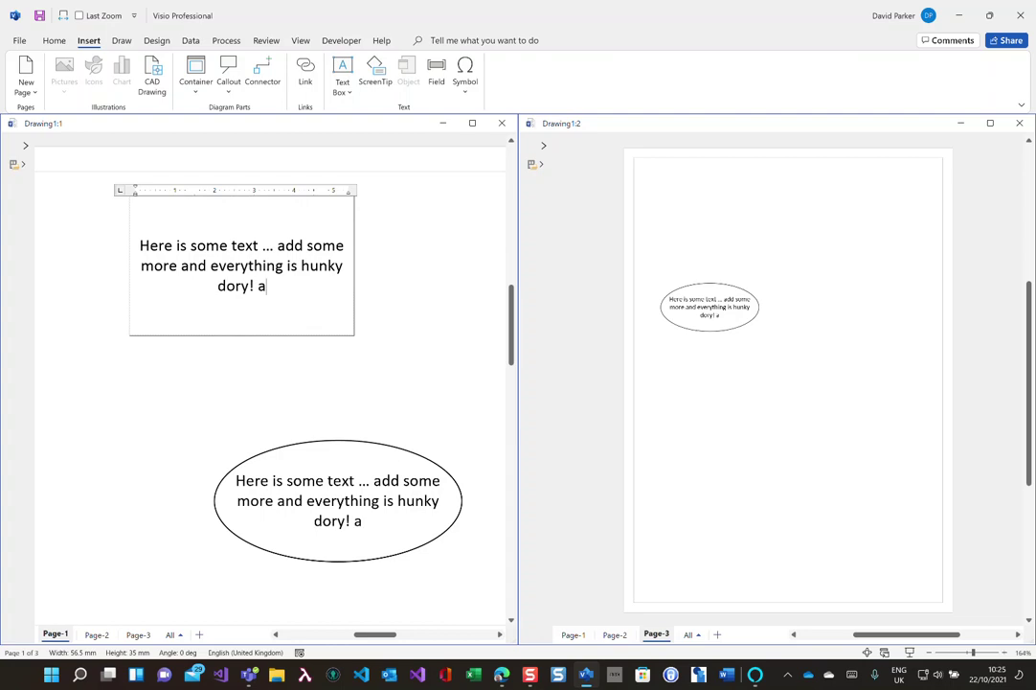
key(BackSpace)
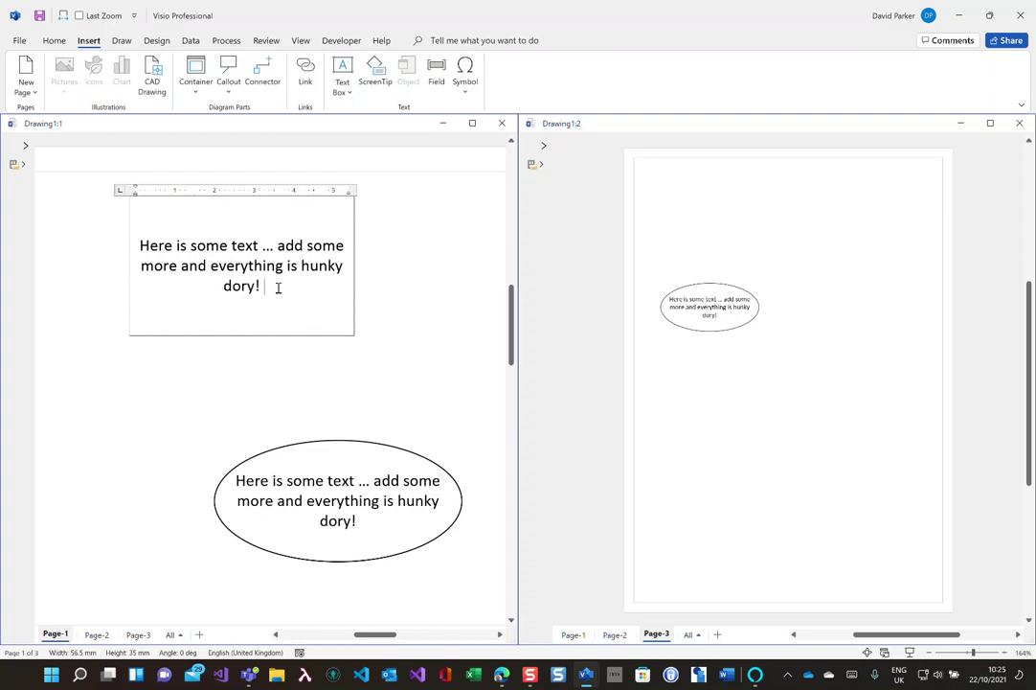
text(Ah ha!)
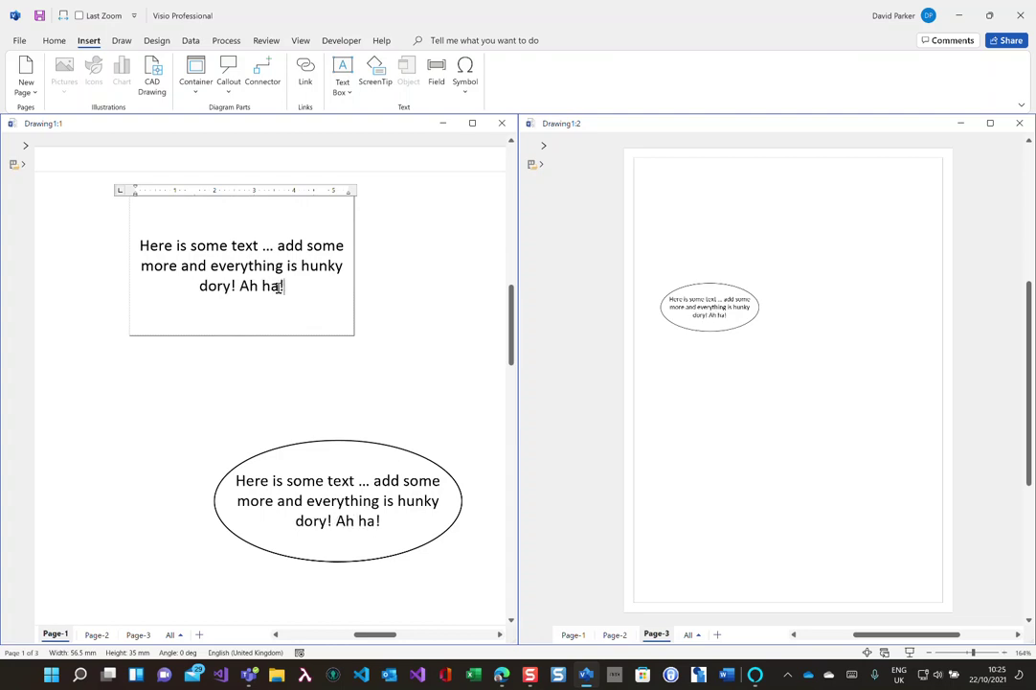
Move the ellipse on Page-3 up and to the right
click(896, 417)
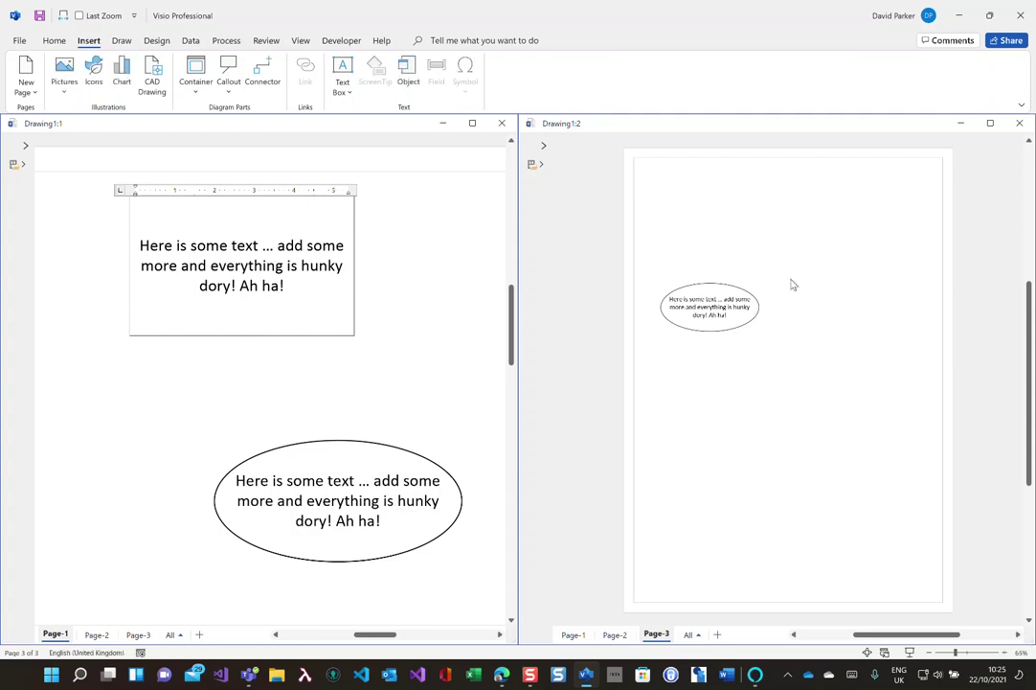
drag(794, 260, 655, 351)
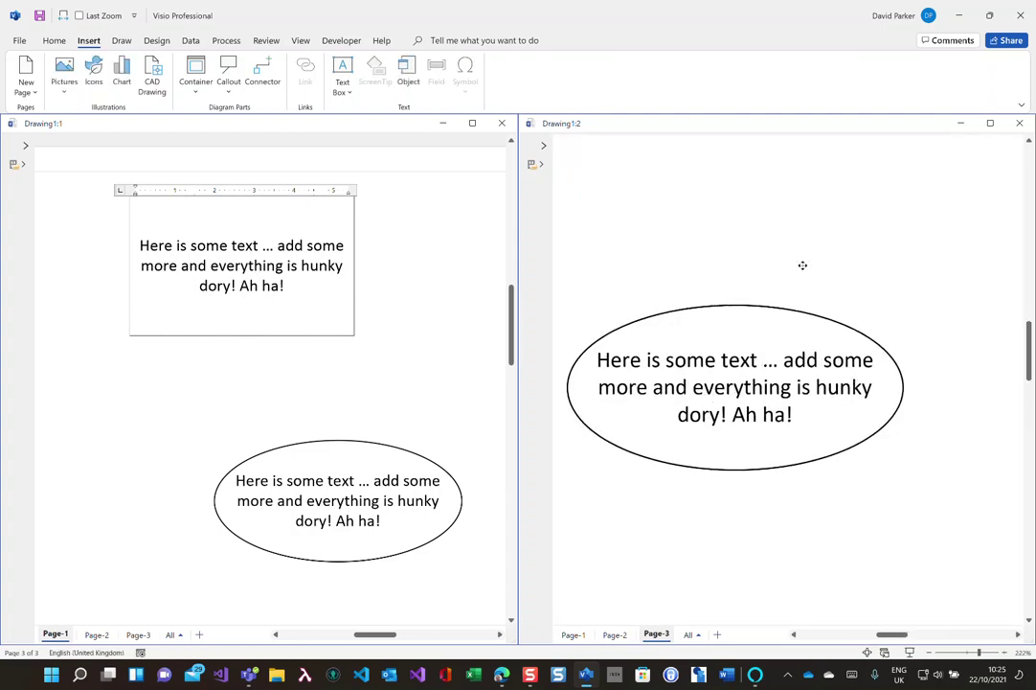
click(712, 365)
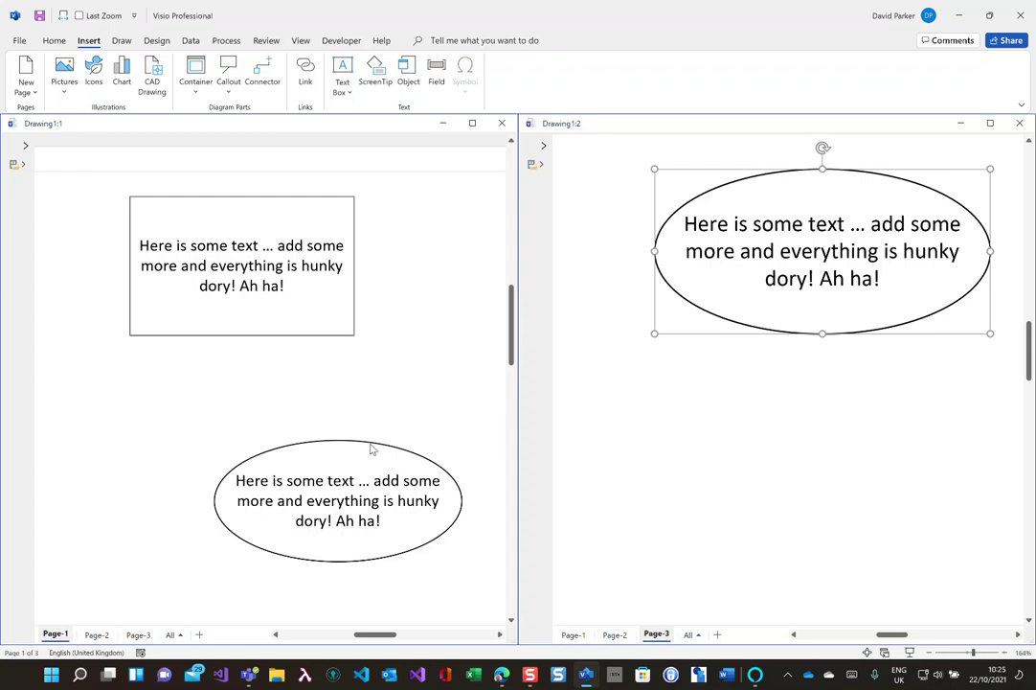
Move Page-1's ellipse up closer to the rectangle's lower-right corner and copy the Page-3 ellipse onto Page-1 at its lower left
click(350, 482)
drag(349, 482, 398, 406)
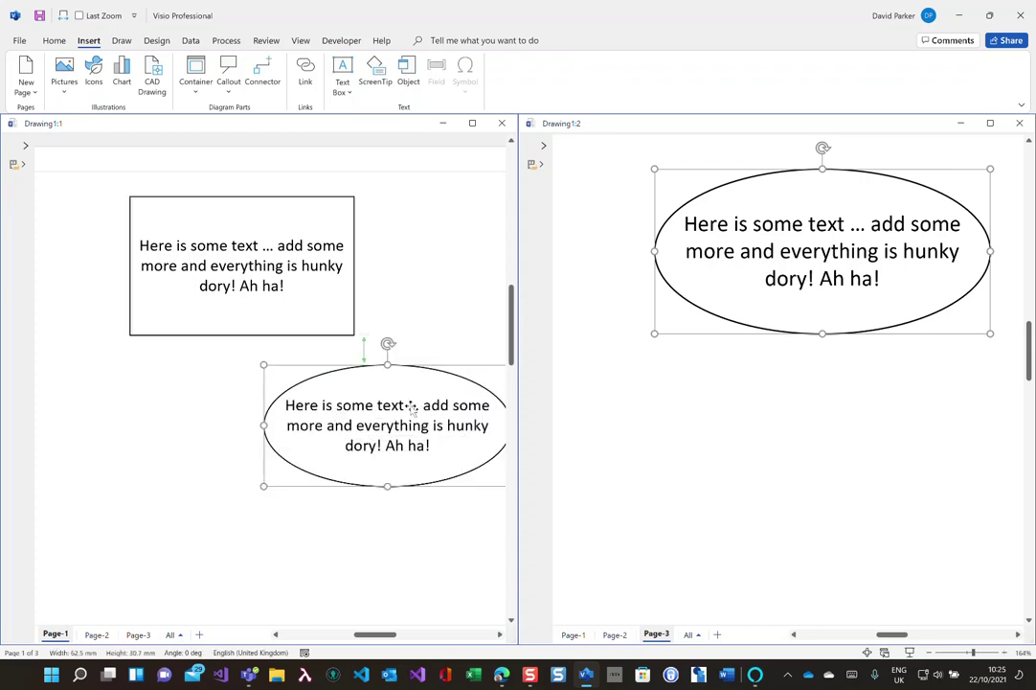
click(771, 248)
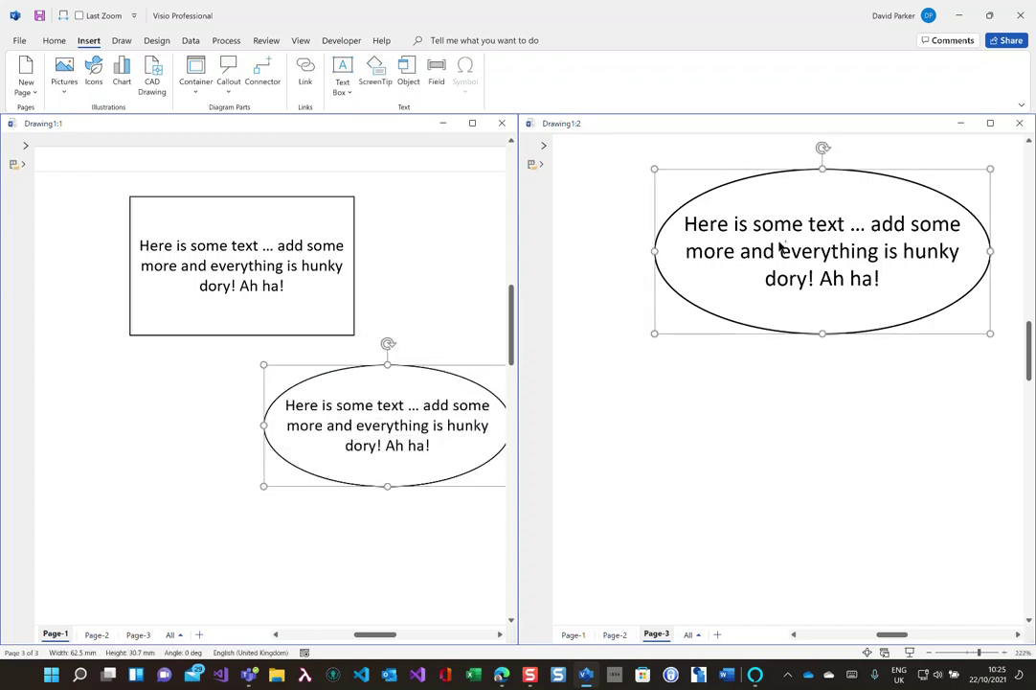
drag(780, 245, 204, 556)
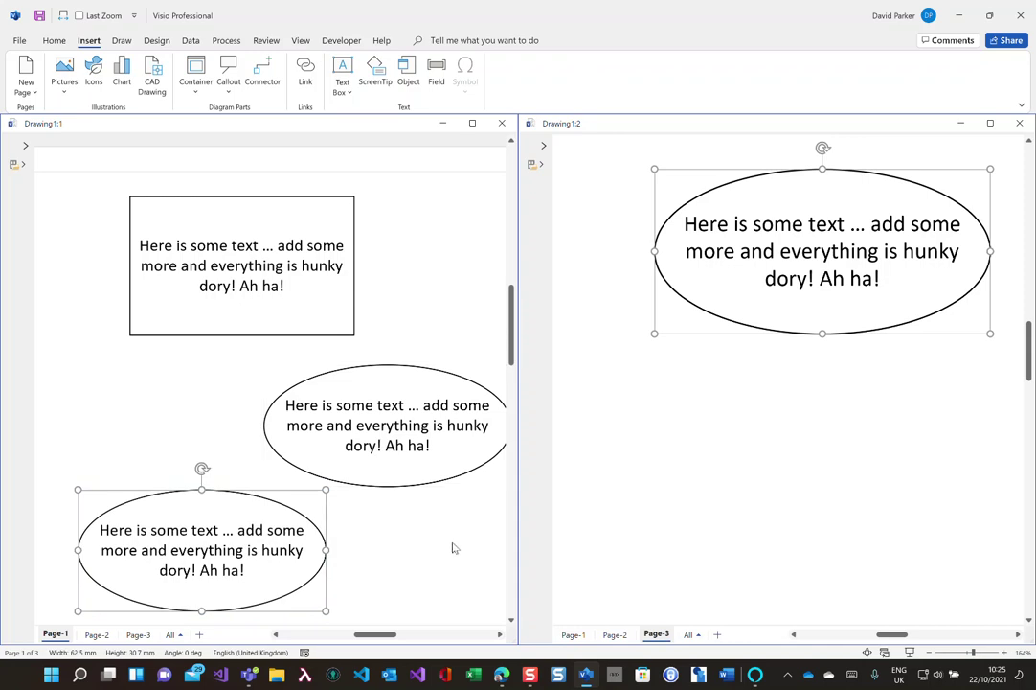
Delete "Ah ha!" from the end of the rectangle's text on Page-1
click(245, 197)
double_click(283, 297)
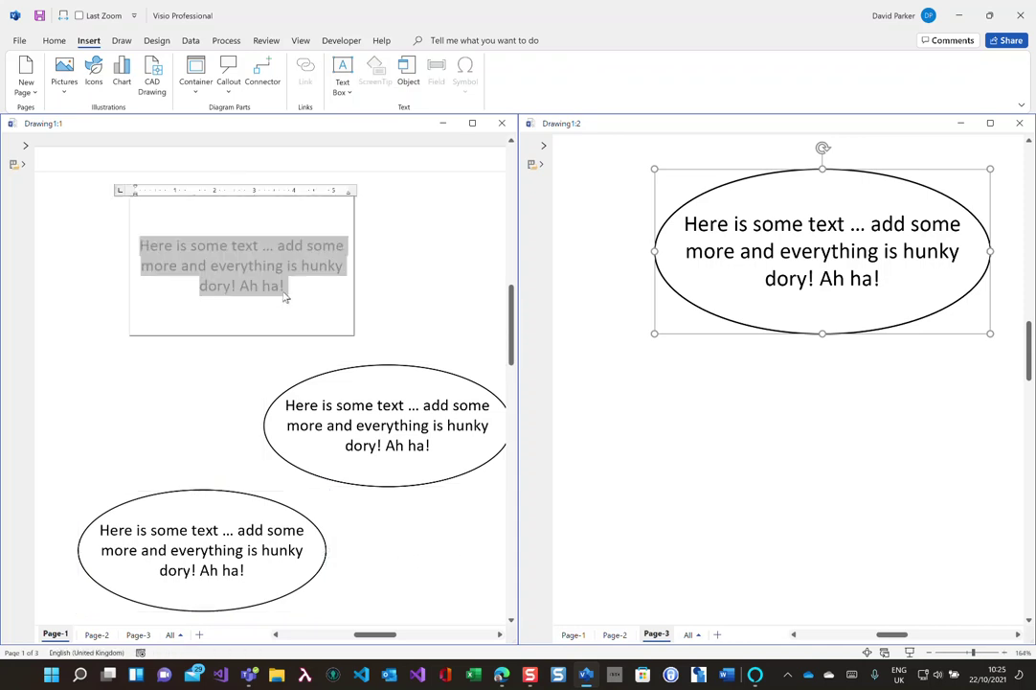
click(286, 292)
key(BackSpace)
key(BackSpace)
key(BackSpace)
key(BackSpace)
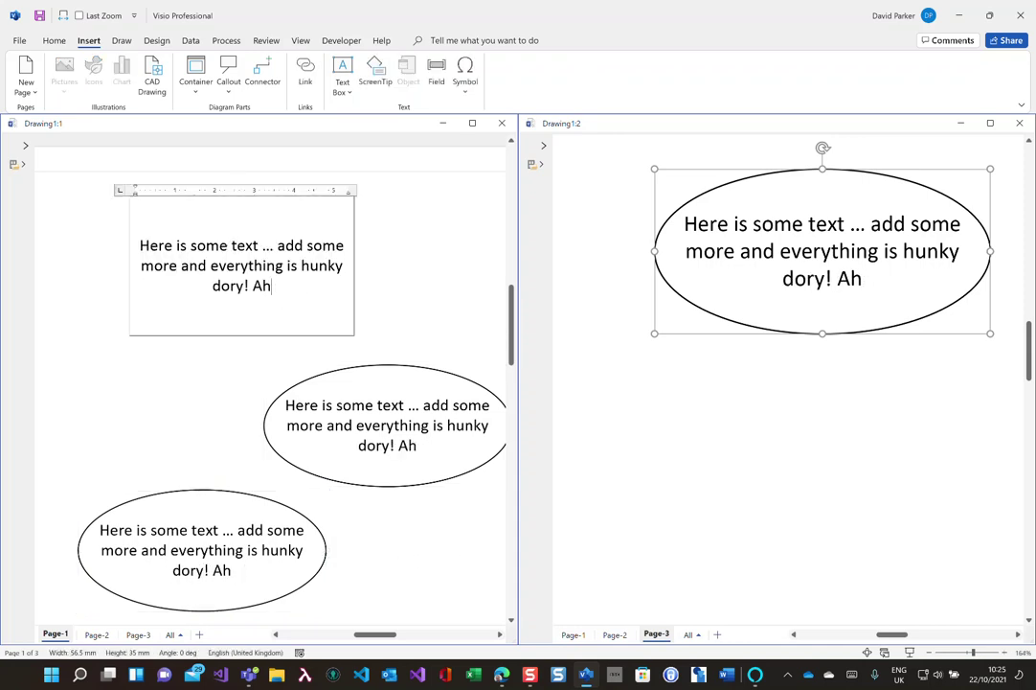
key(BackSpace)
key(BackSpace)
key(BackSpace)
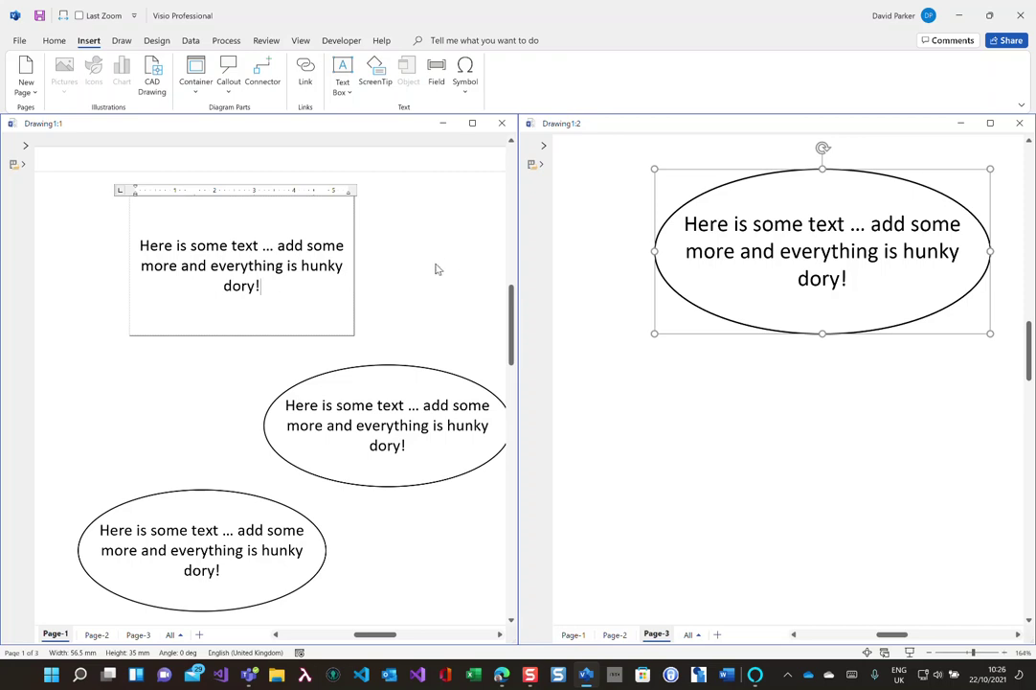
click(371, 230)
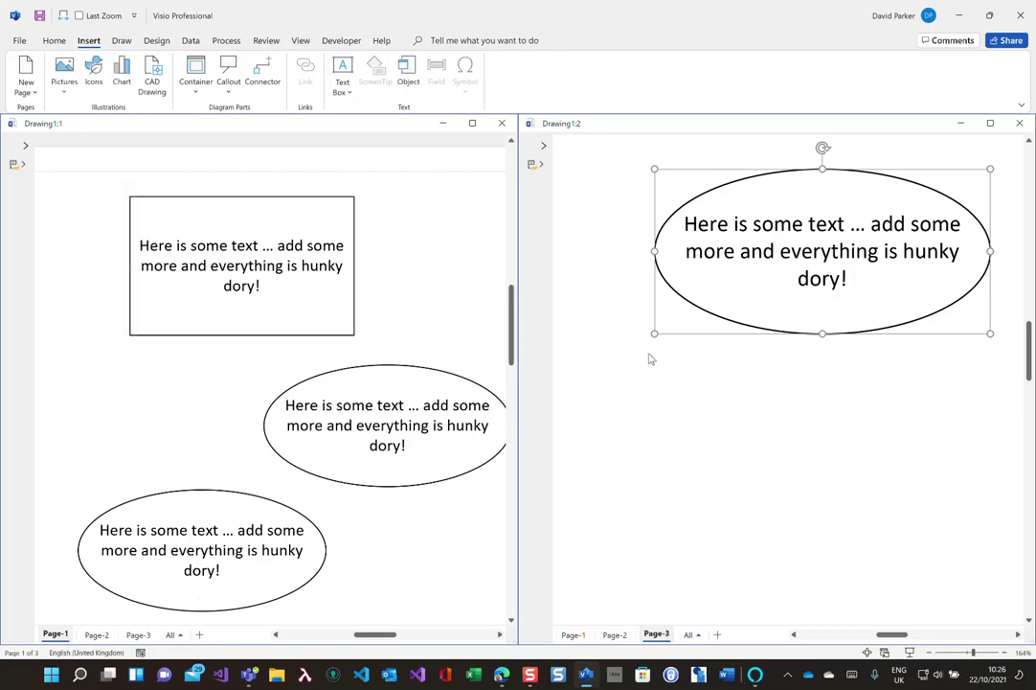
click(650, 357)
click(813, 291)
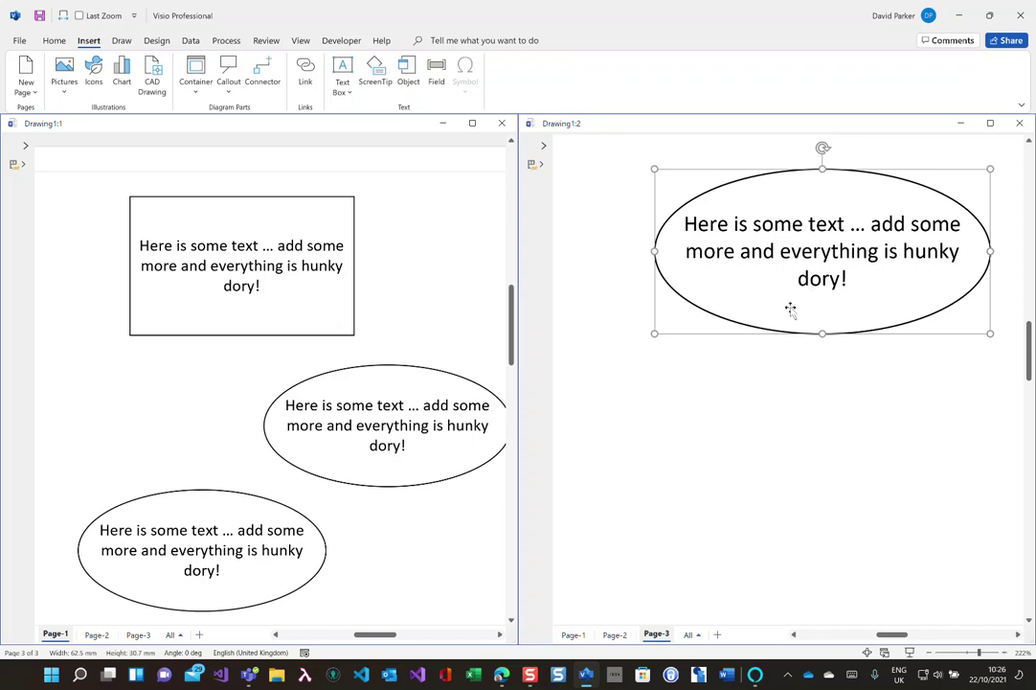
Move the rectangle on Page-1 to the left and slightly down
click(283, 275)
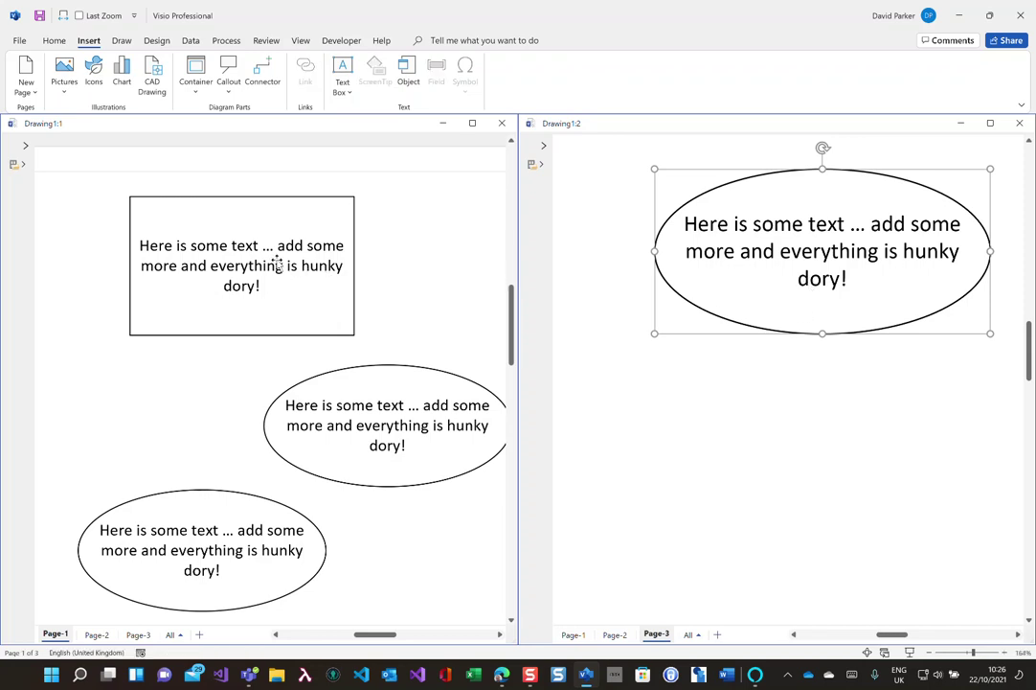
click(278, 266)
drag(283, 267, 227, 275)
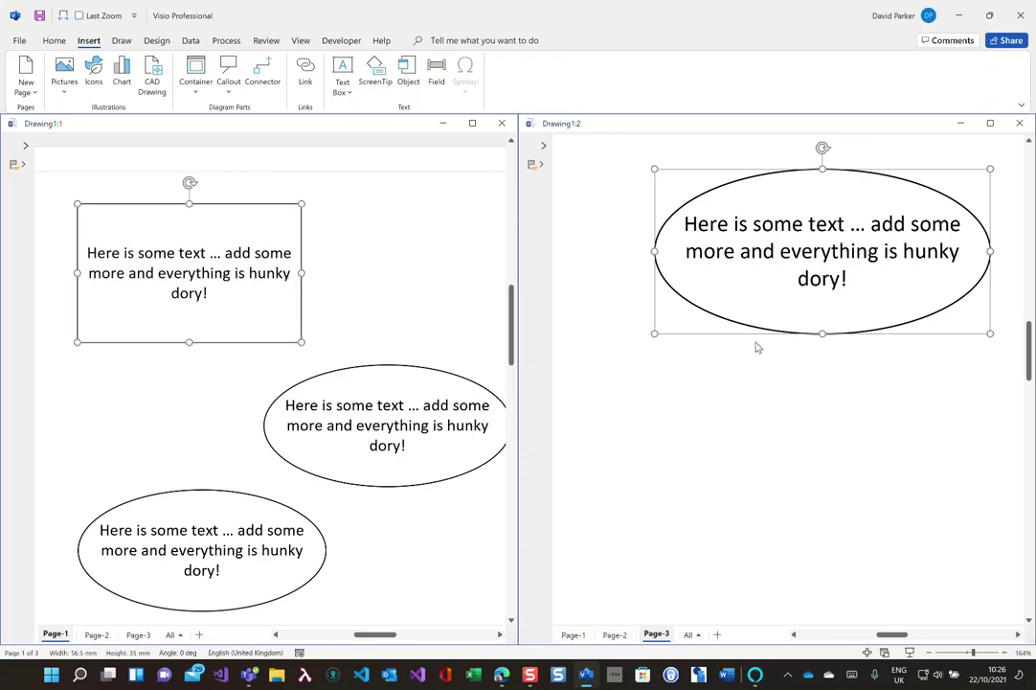
Replace the Page-3 ellipse's text with "sdfsdfdf", and undo the replacement to restore the linked text
click(781, 294)
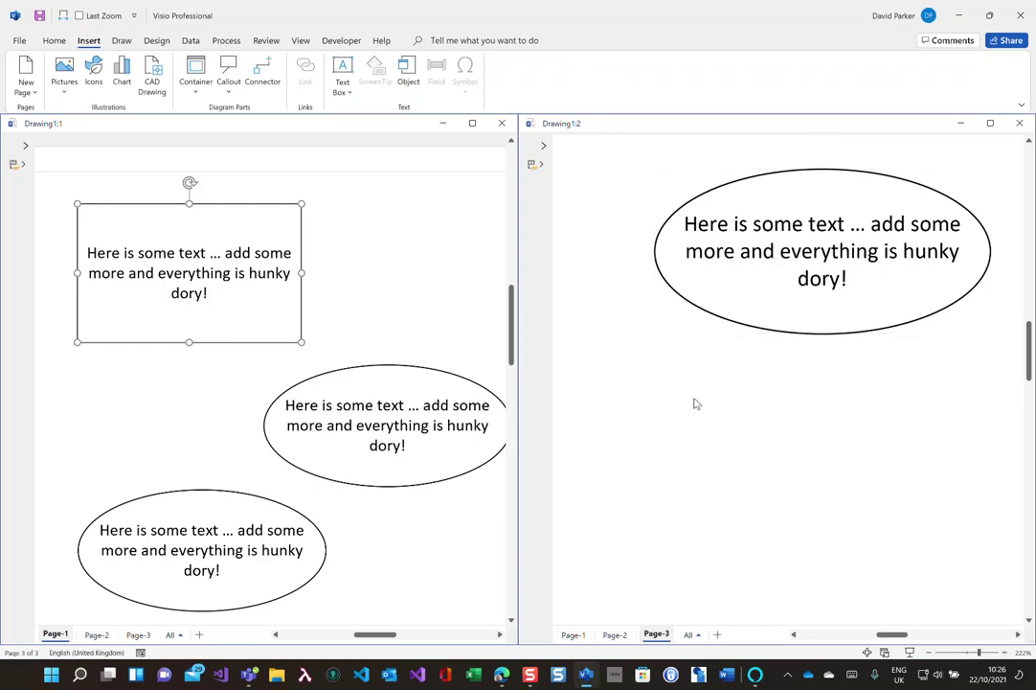
click(706, 261)
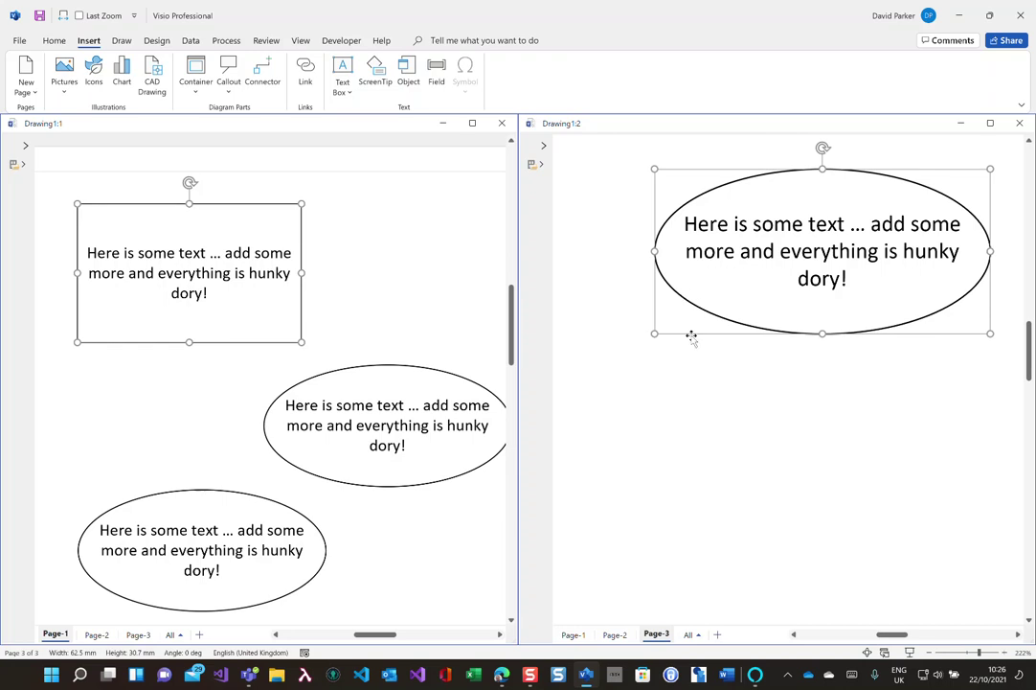
text(sdfsdfdf)
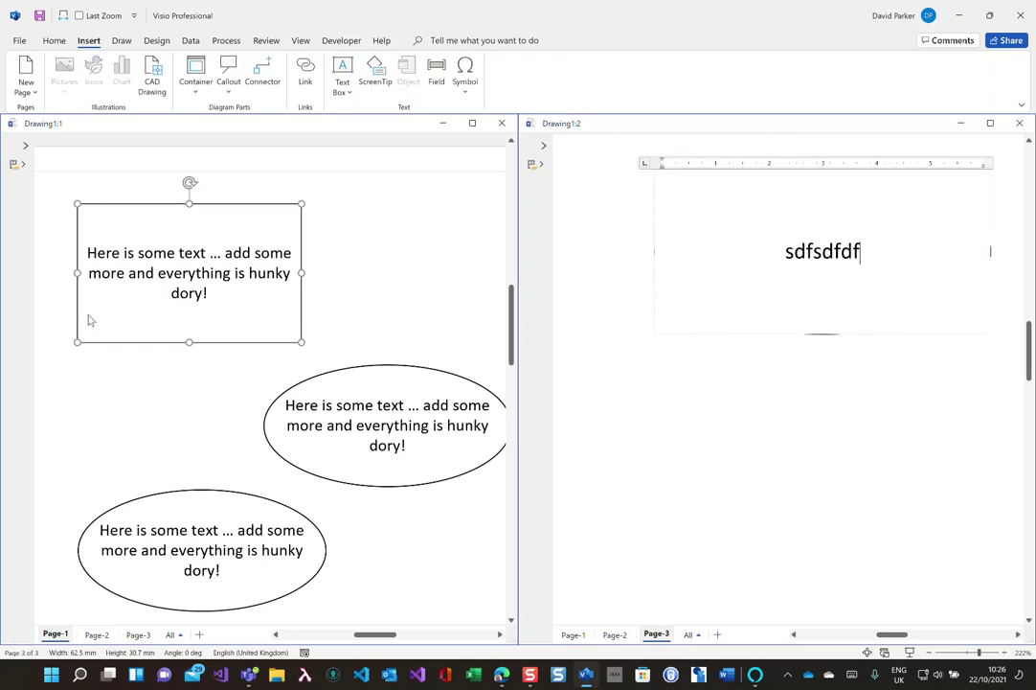
click(753, 478)
key(ctrl+z)
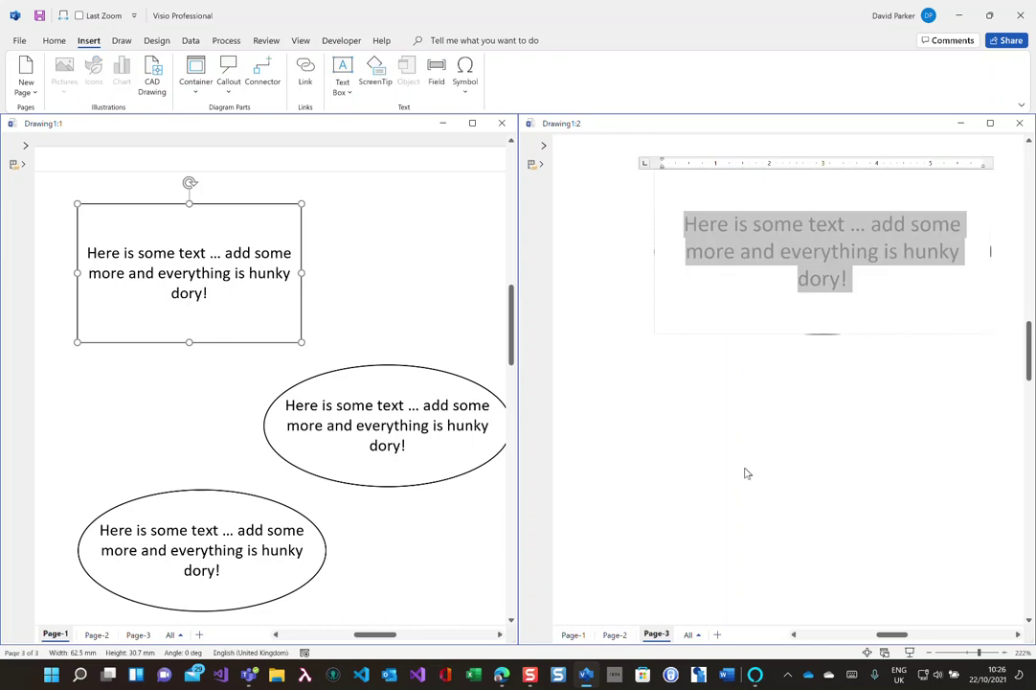
click(762, 458)
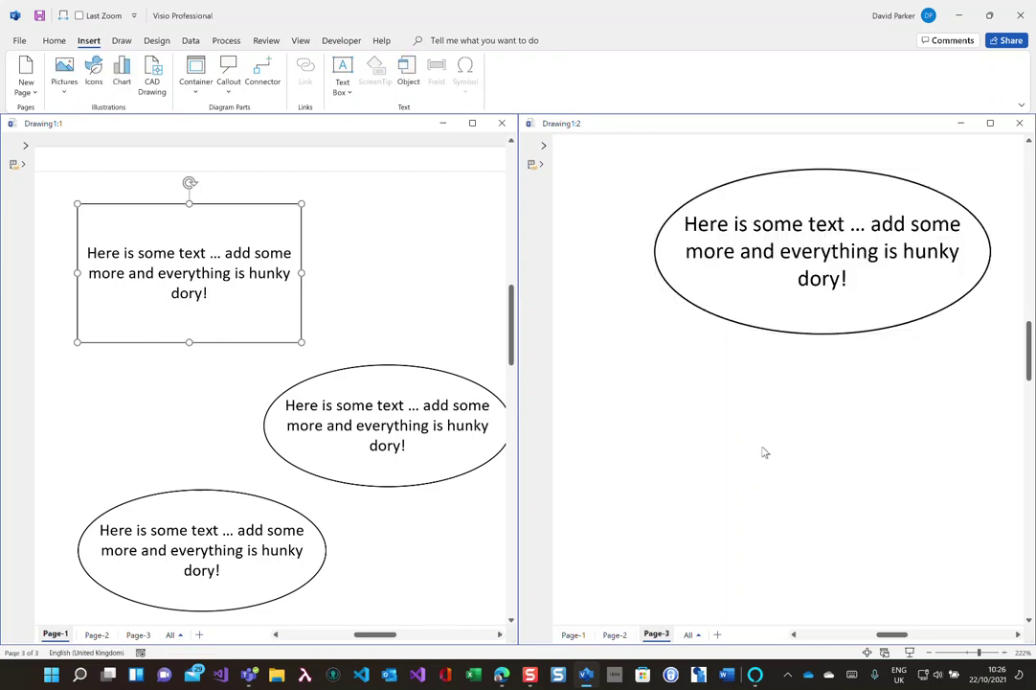